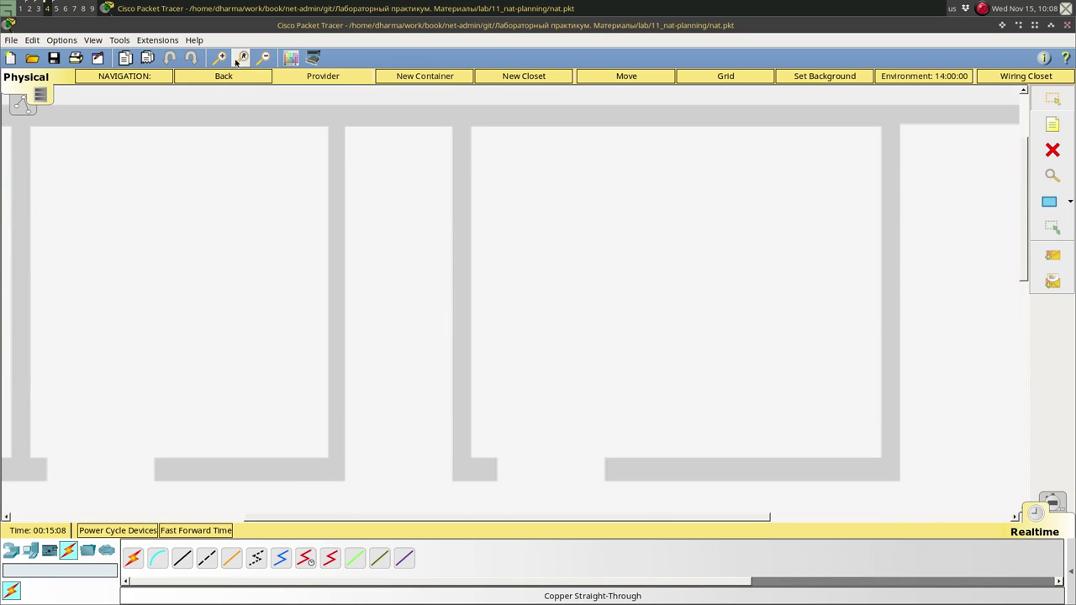
Look over the Provider building's floor plan and check the global settings of the provider-sw-1 switch
left_click(265, 57)
left_click(265, 58)
left_click(266, 57)
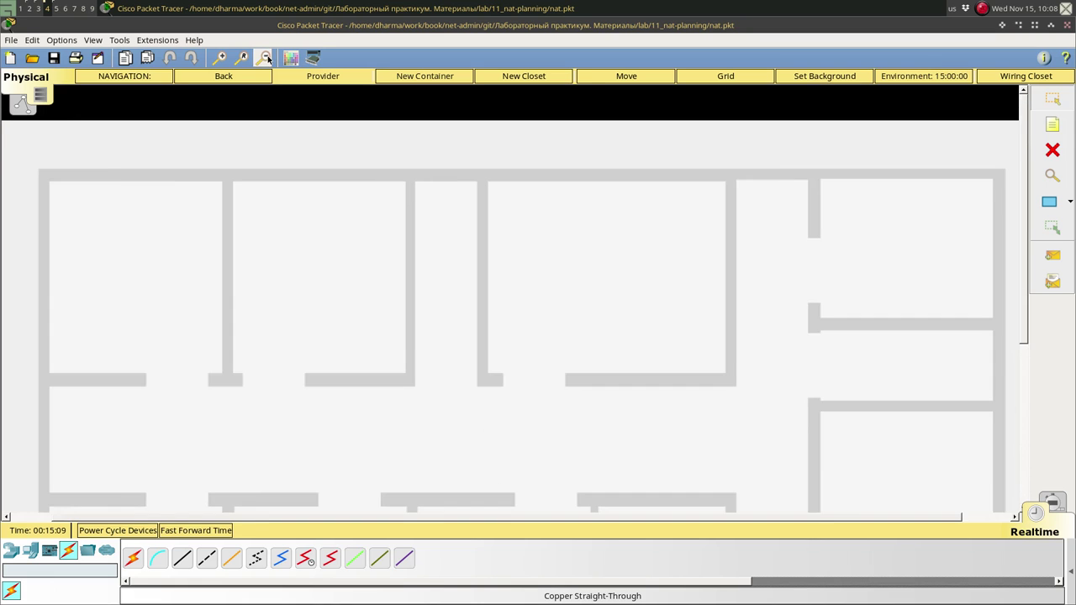
left_click(266, 57)
left_click(266, 57)
scroll(349, 416, "down", 1)
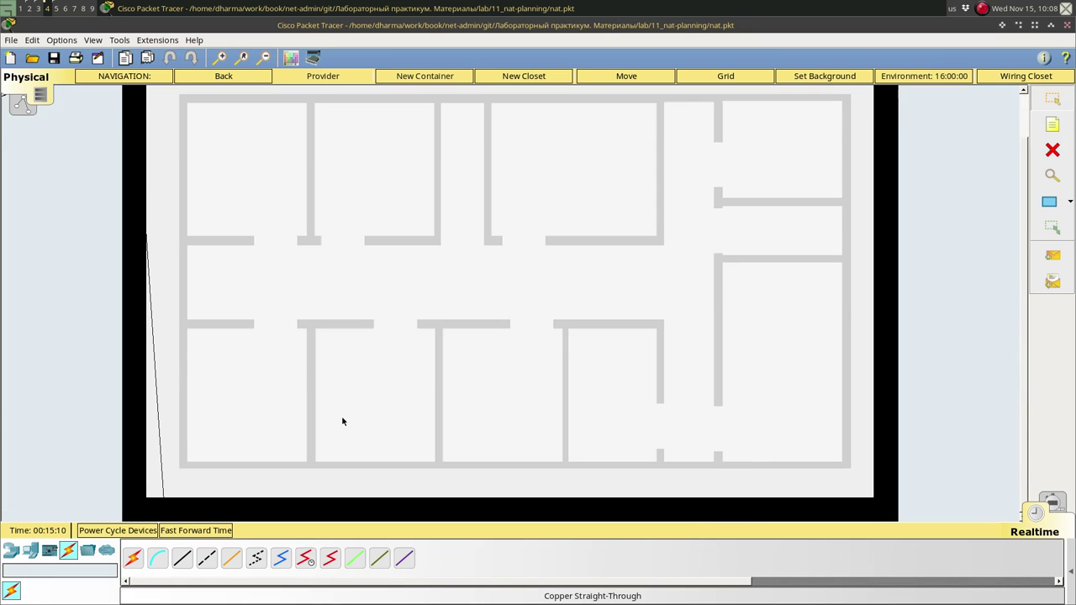
scroll(301, 415, "up", 1)
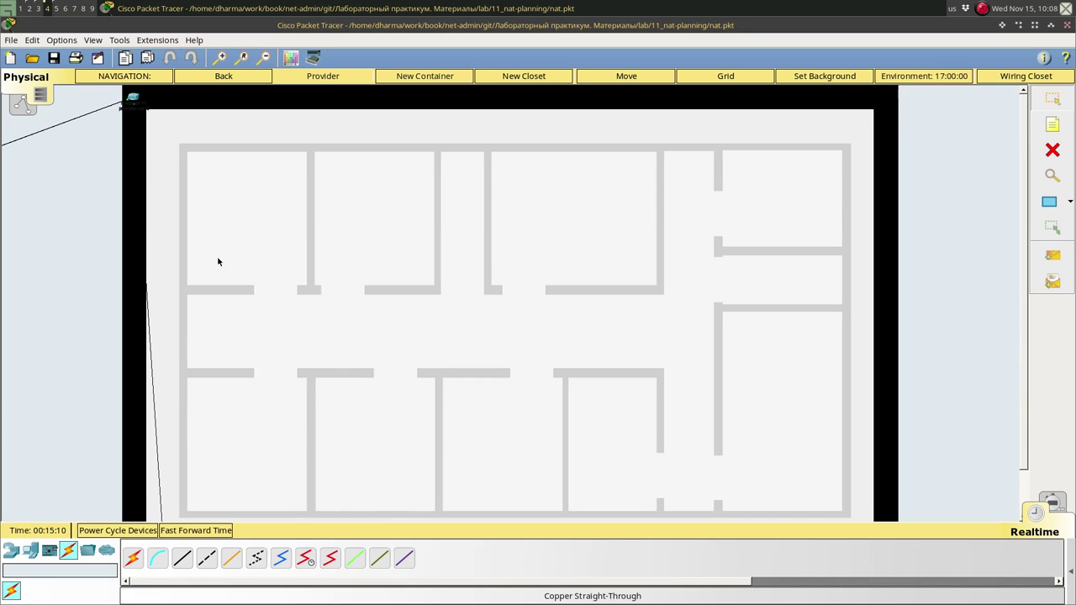
left_click(133, 99)
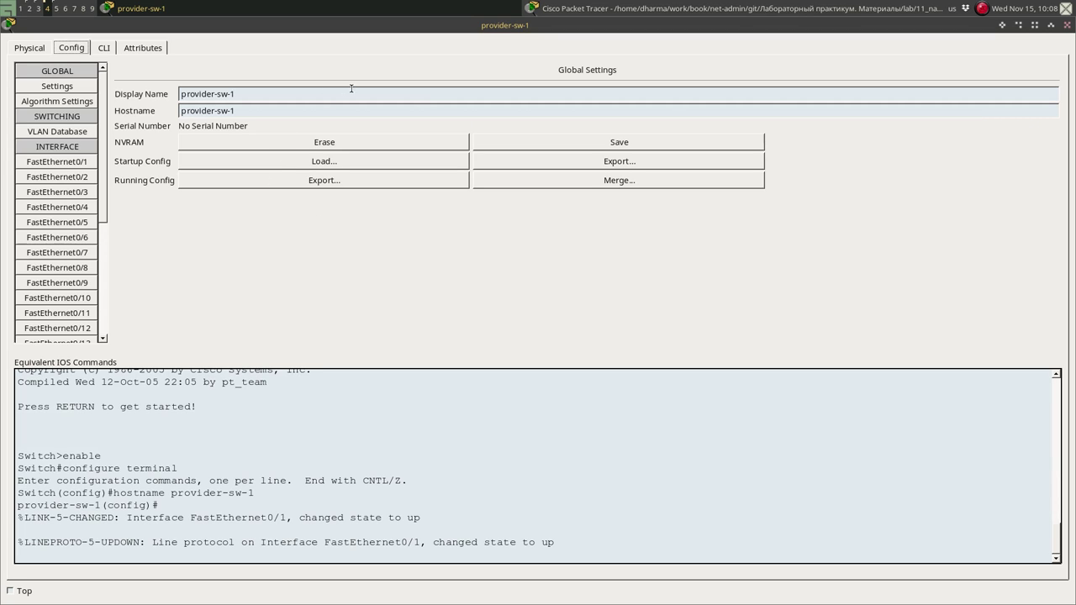
left_click(1067, 26)
Return to the Moscow city map, then switch to the logical topology and show the internet server area
left_click(241, 79)
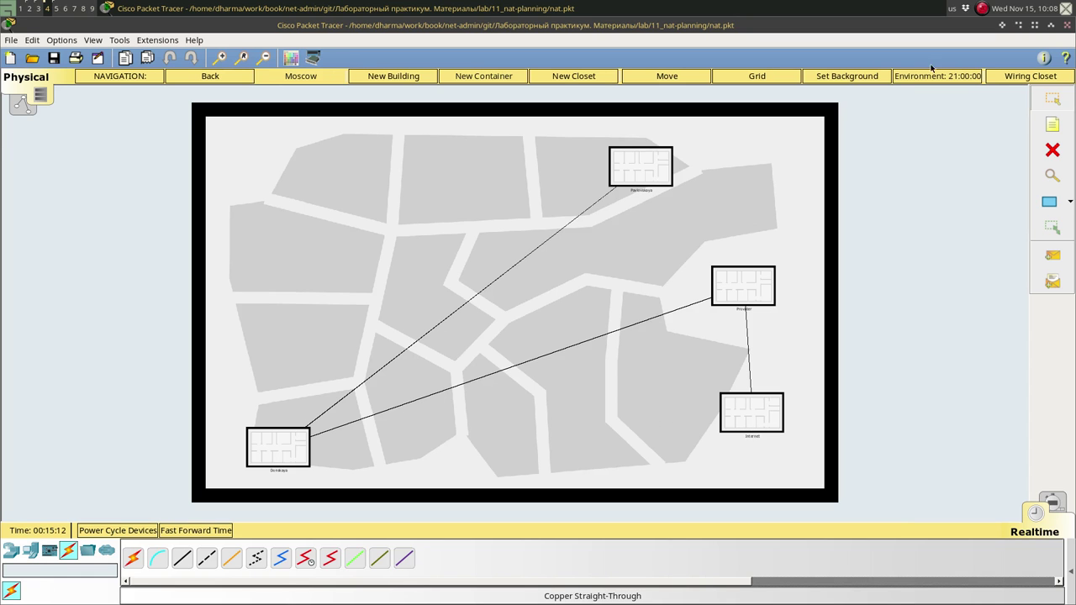
left_click(23, 108)
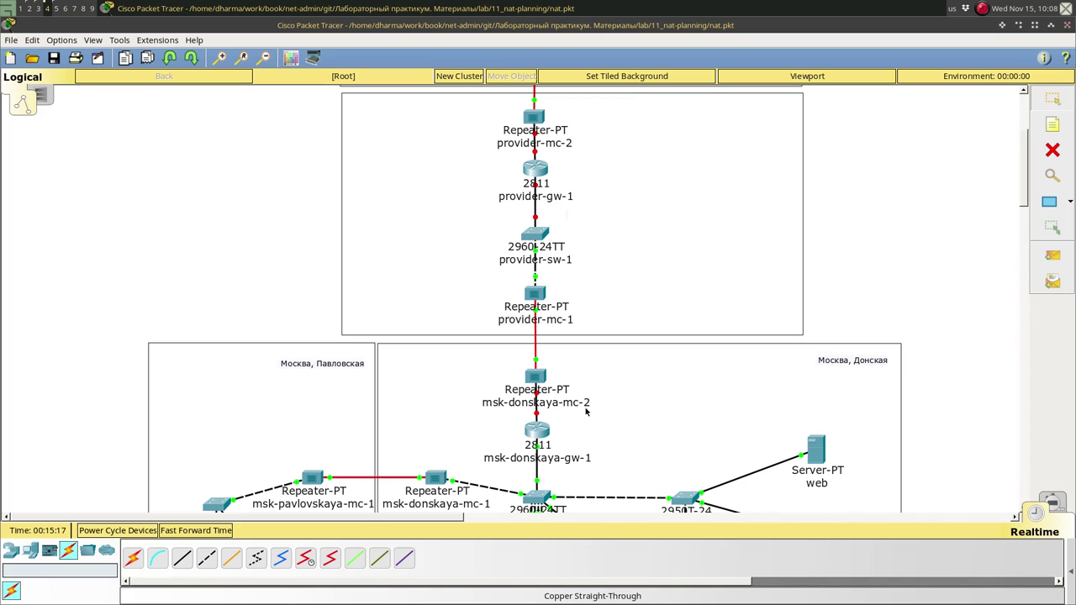
scroll(685, 223, "up", 3)
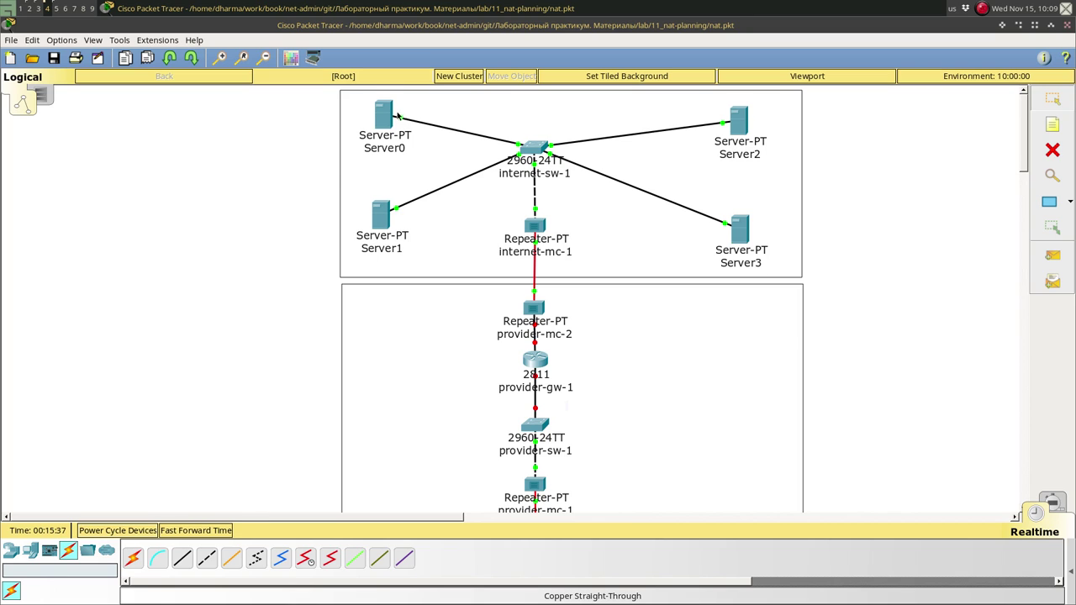
mouse_move(387, 122)
left_click(739, 232)
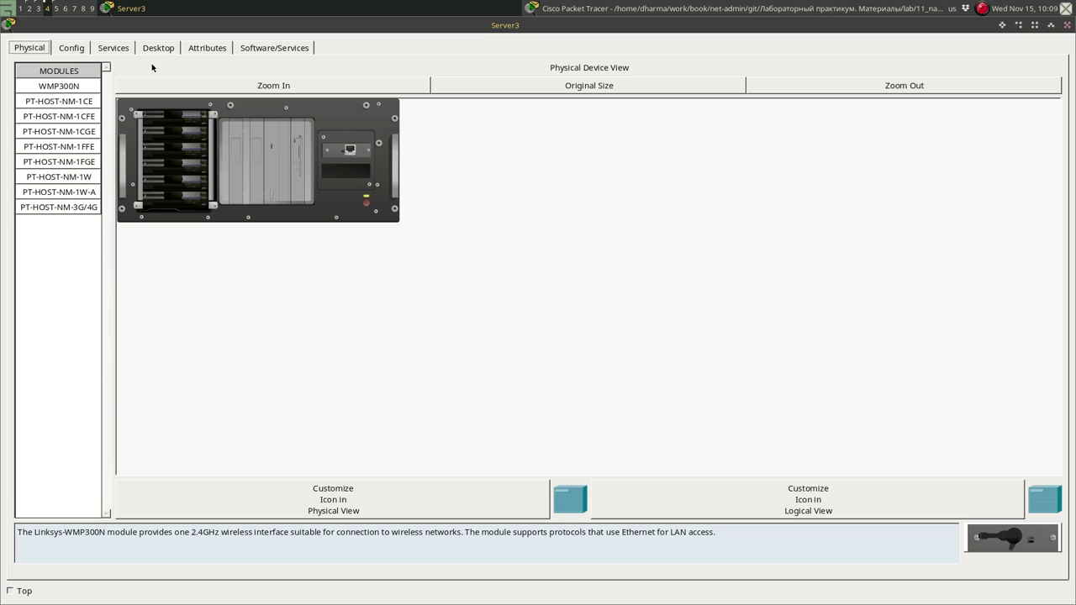
left_click(75, 48)
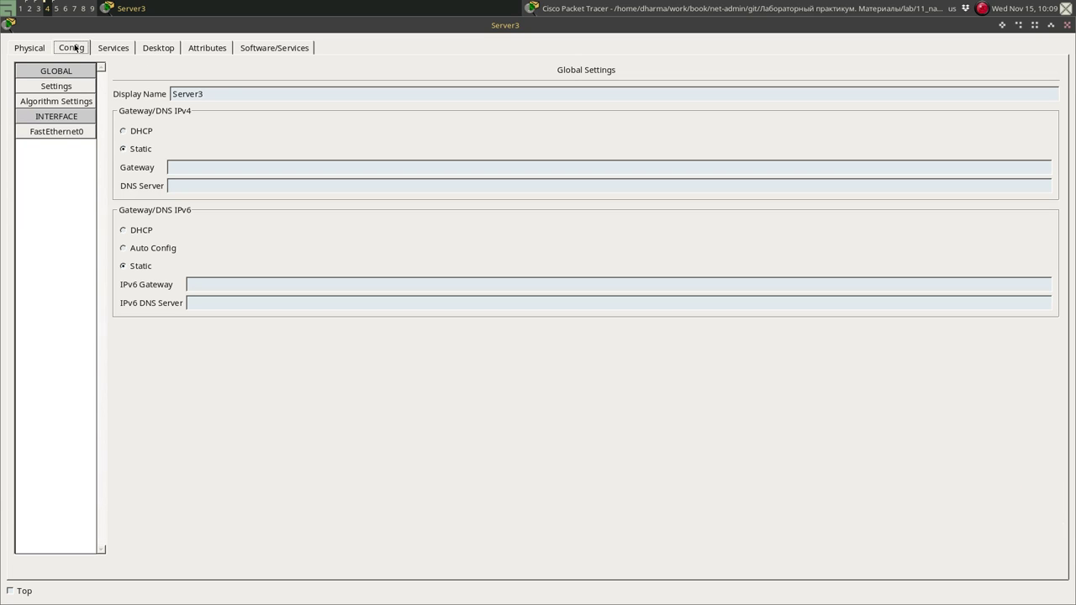
double_click(229, 95)
type("www.yandex.ru")
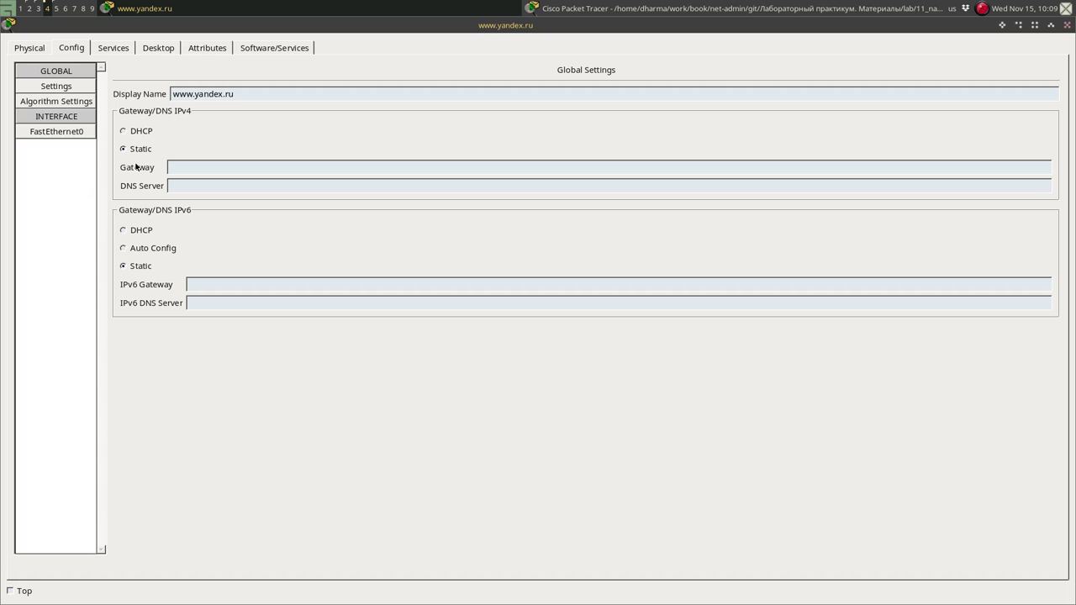
left_click(191, 171)
type("192.0.2.1")
left_click(63, 133)
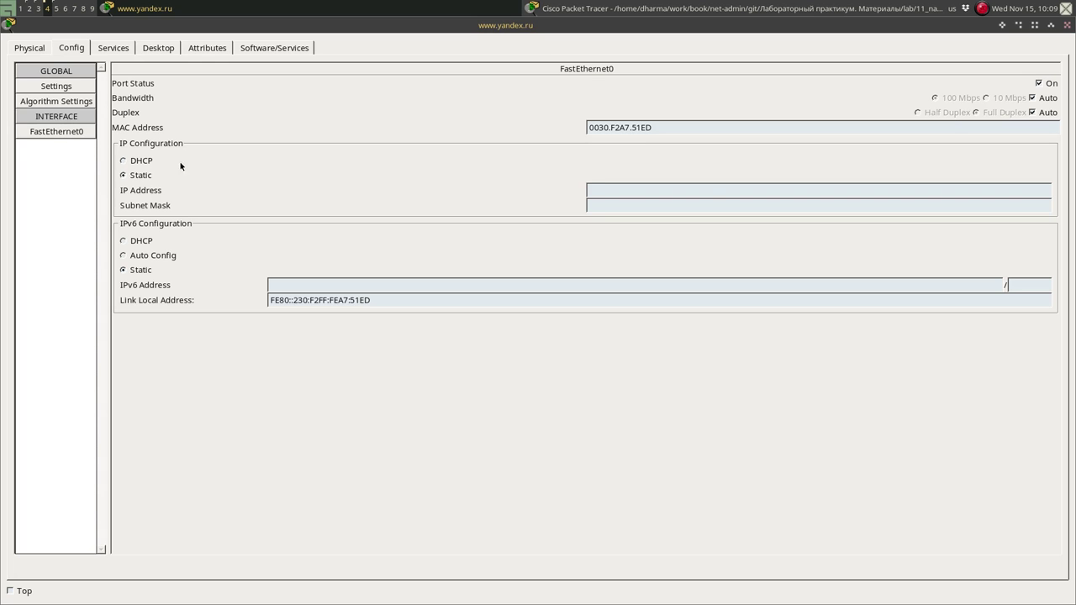
left_click(612, 190)
type("192")
type(".")
type("0.211")
type(".")
left_click(626, 204)
left_click(40, 49)
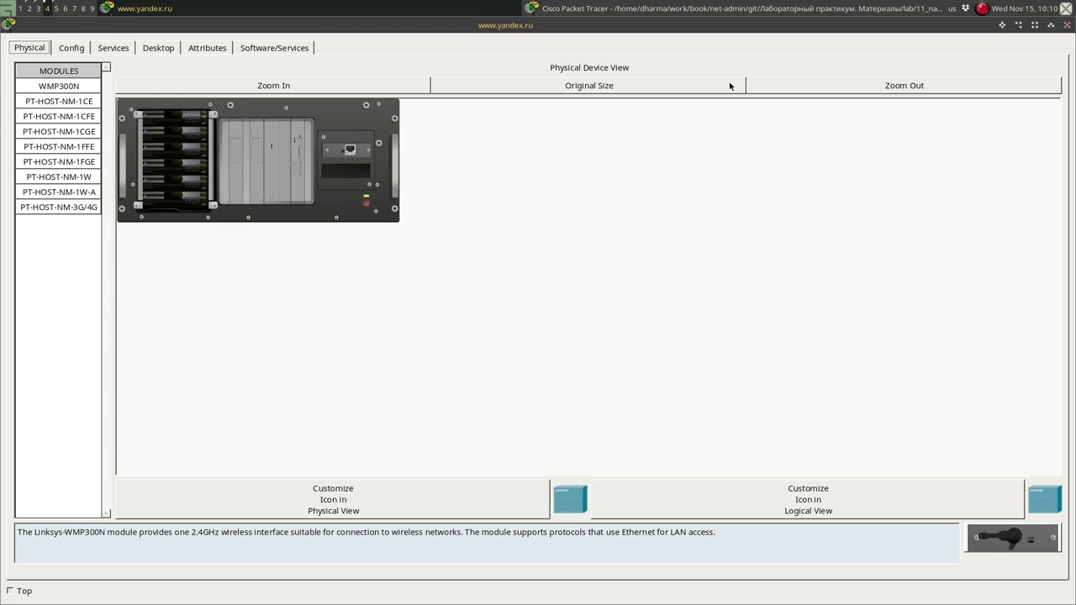
left_click(1064, 27)
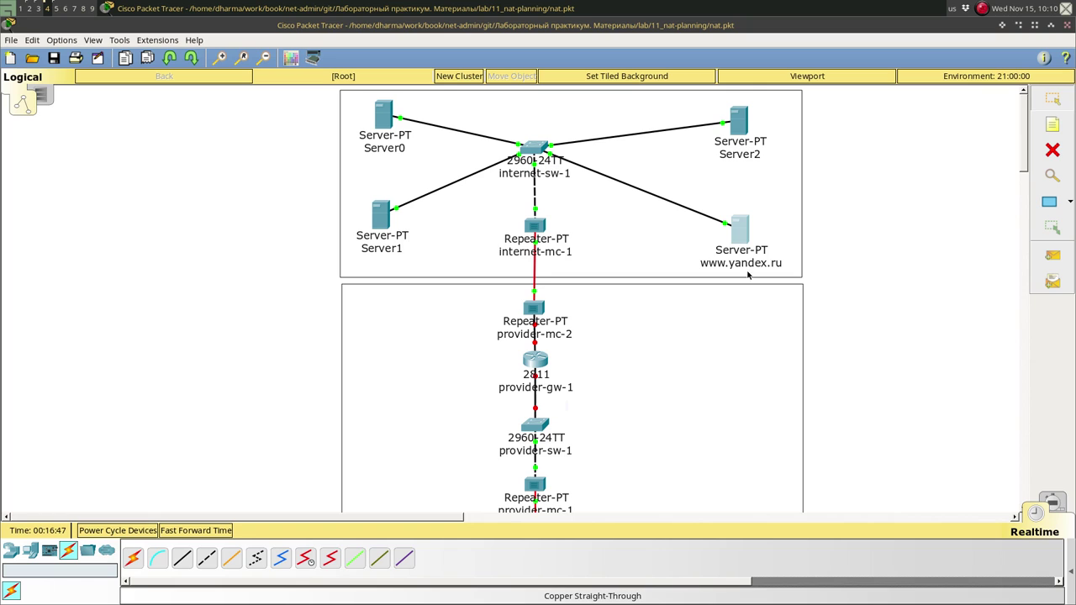
Rename Server2 as stud.rudn.university and set its IPv4 gateway to 192.0.2.1
left_click(738, 121)
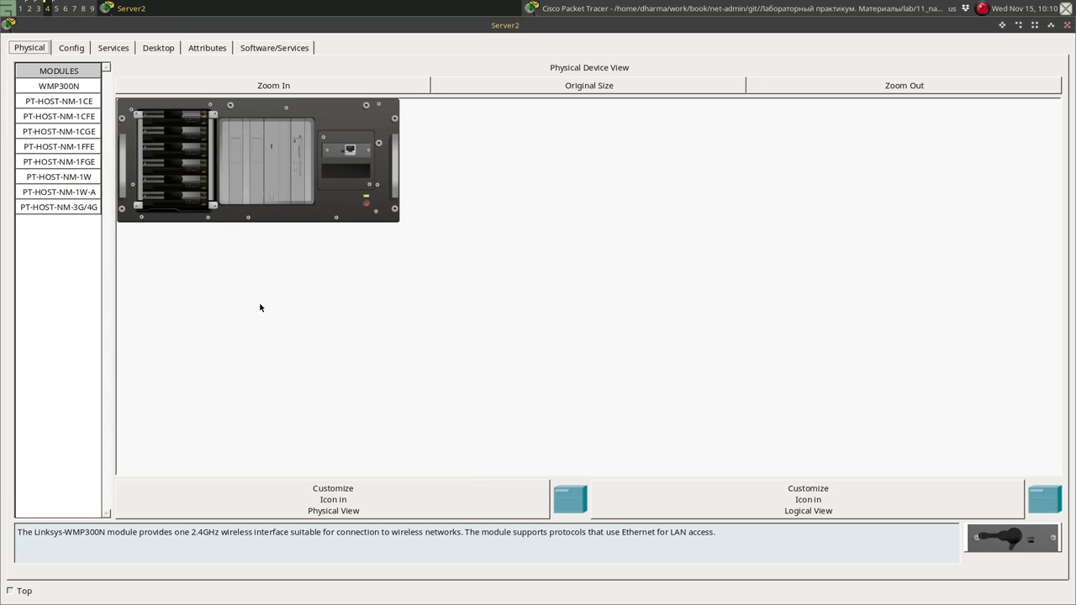
left_click(117, 50)
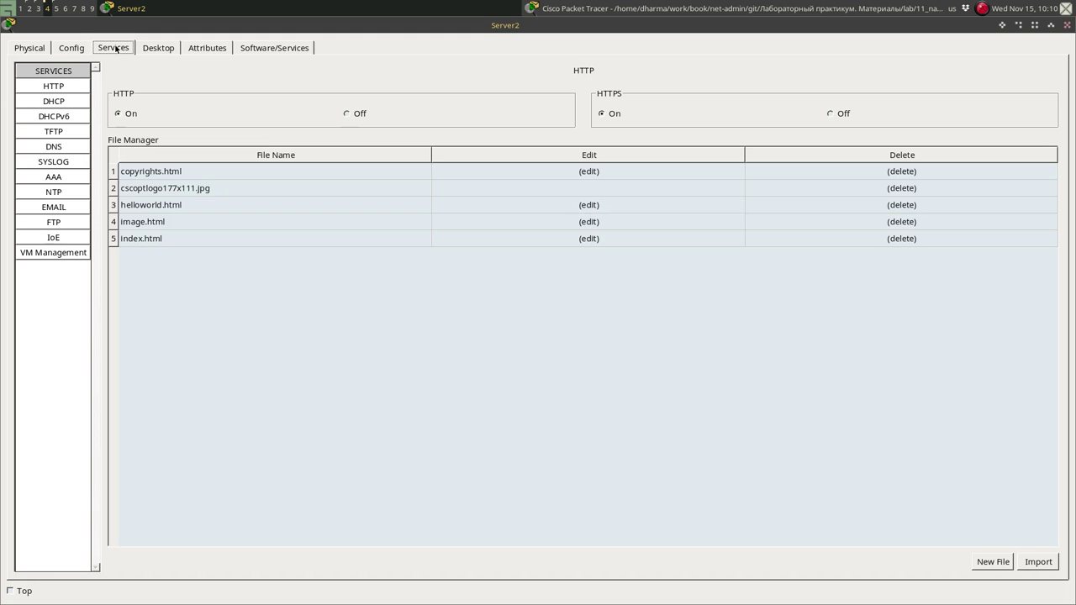
left_click(80, 51)
left_click(230, 92)
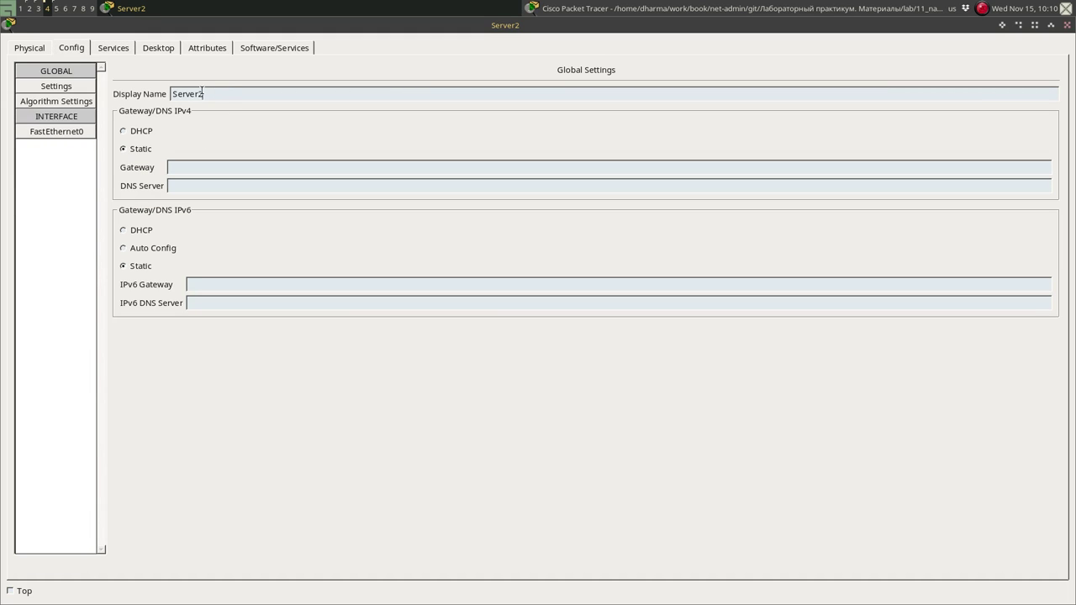
key("ctrl+a")
type("stud.rudn.university")
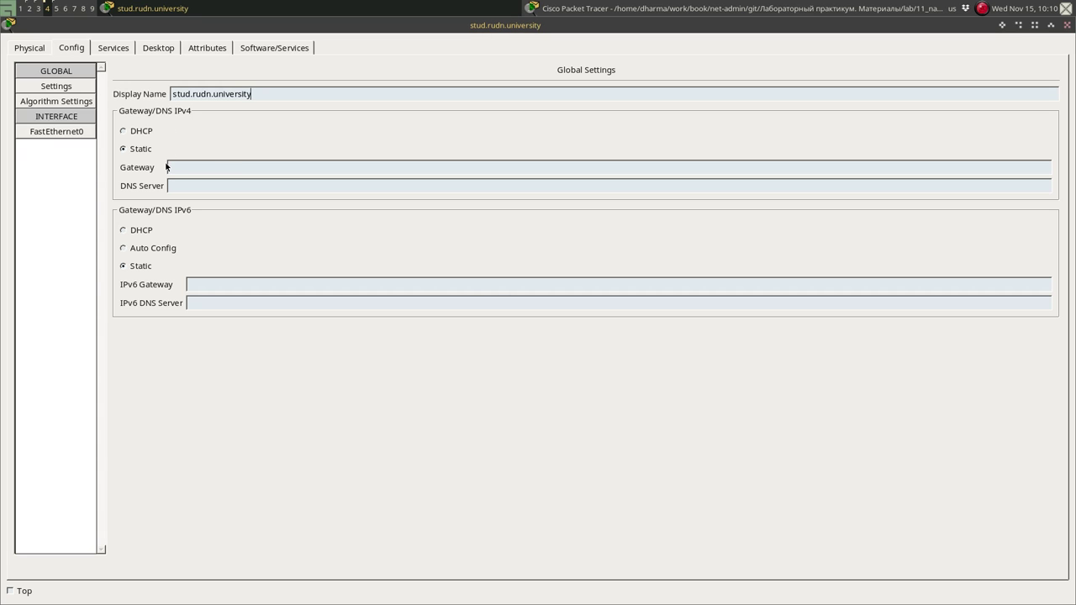
type("192.0.2.1")
Give stud.rudn.university's FastEthernet0 the static IP address 192.0.2.12 with mask 255.255.255.0, and close the server's window
left_click(54, 132)
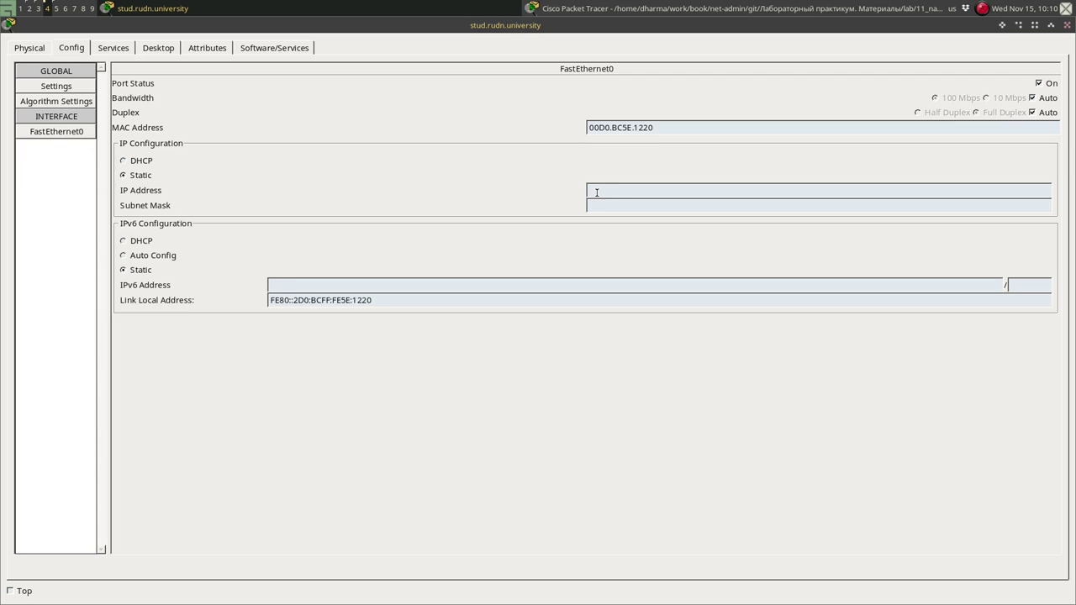
type("192.0.2.12")
key("Tab")
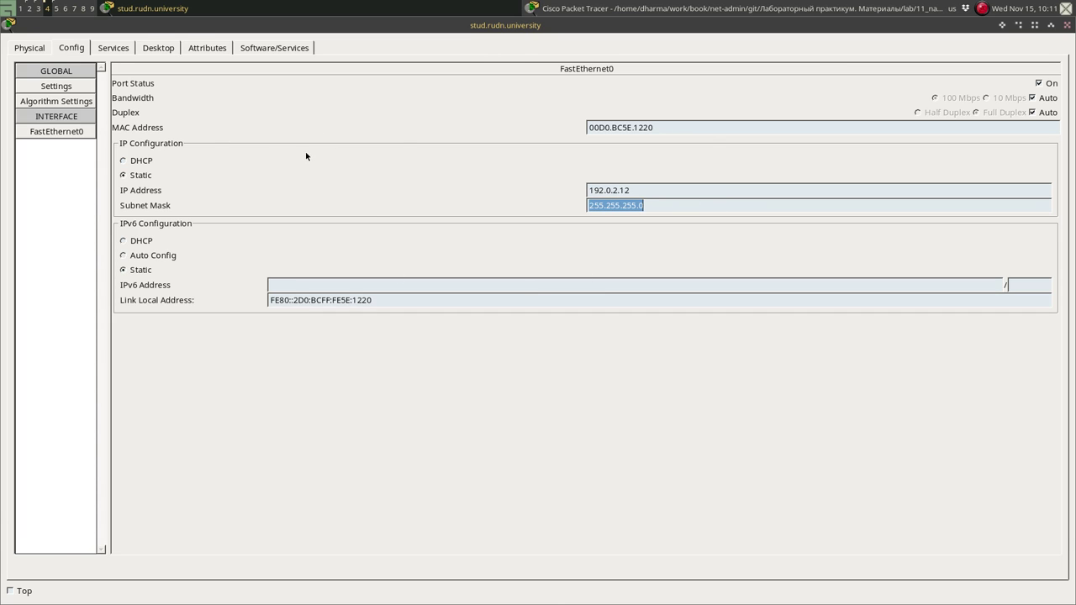
key("alt+F4")
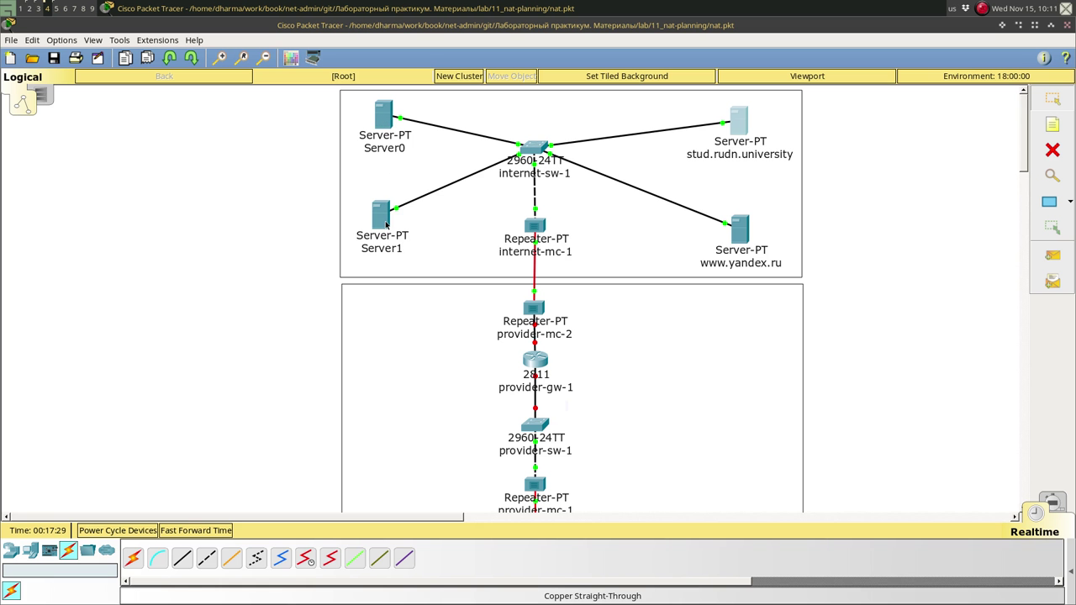
Rename Server0 as esystem.pfur.ru and set its IPv4 gateway to 192.0.2.1
mouse_move(386, 223)
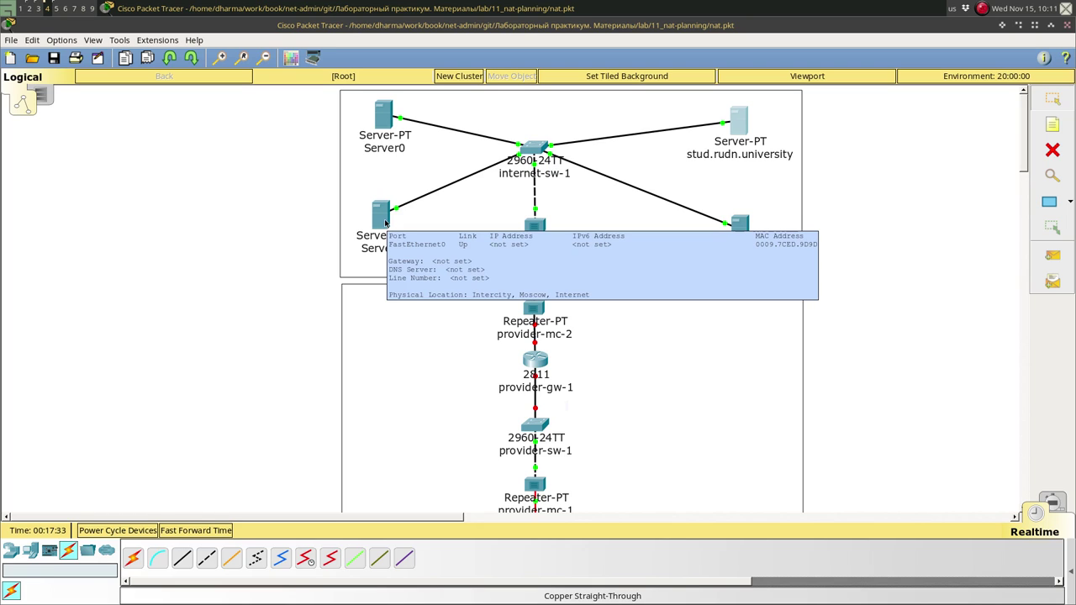
left_click(382, 121)
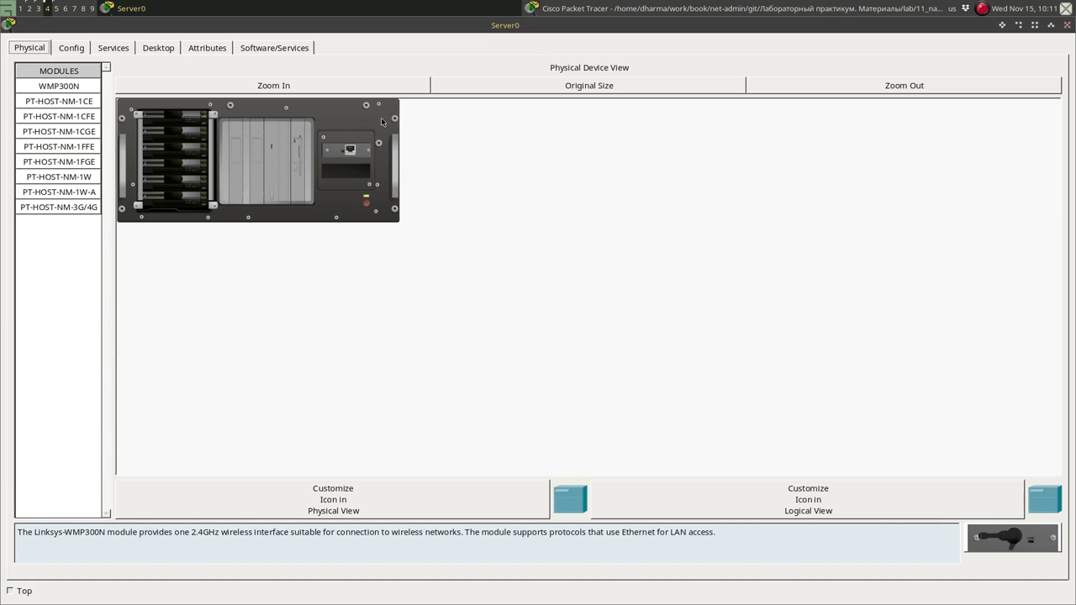
left_click(118, 48)
left_click(84, 48)
double_click(221, 95)
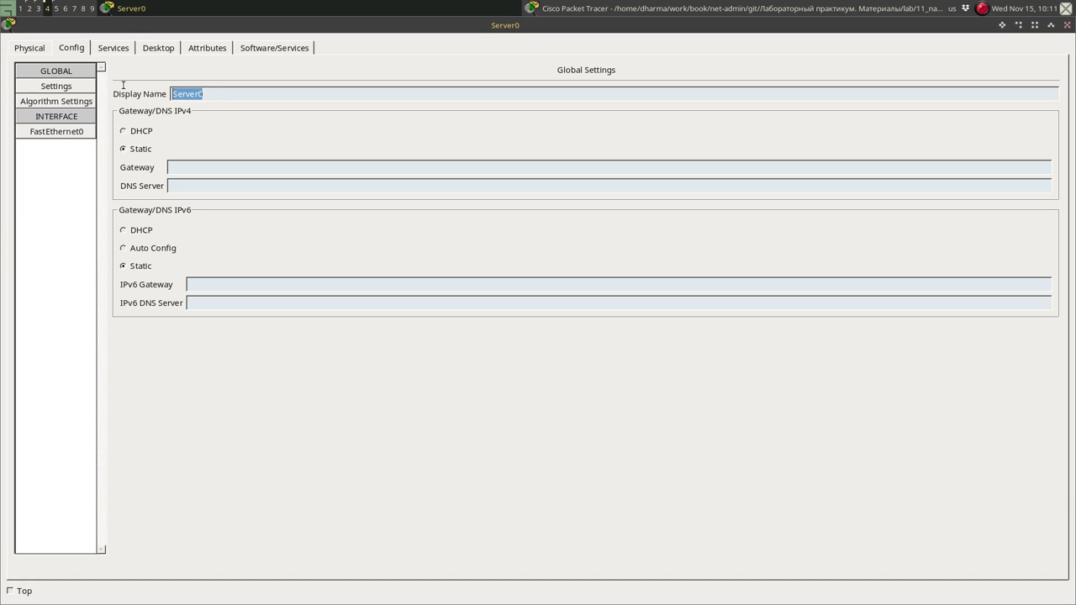
type("esys")
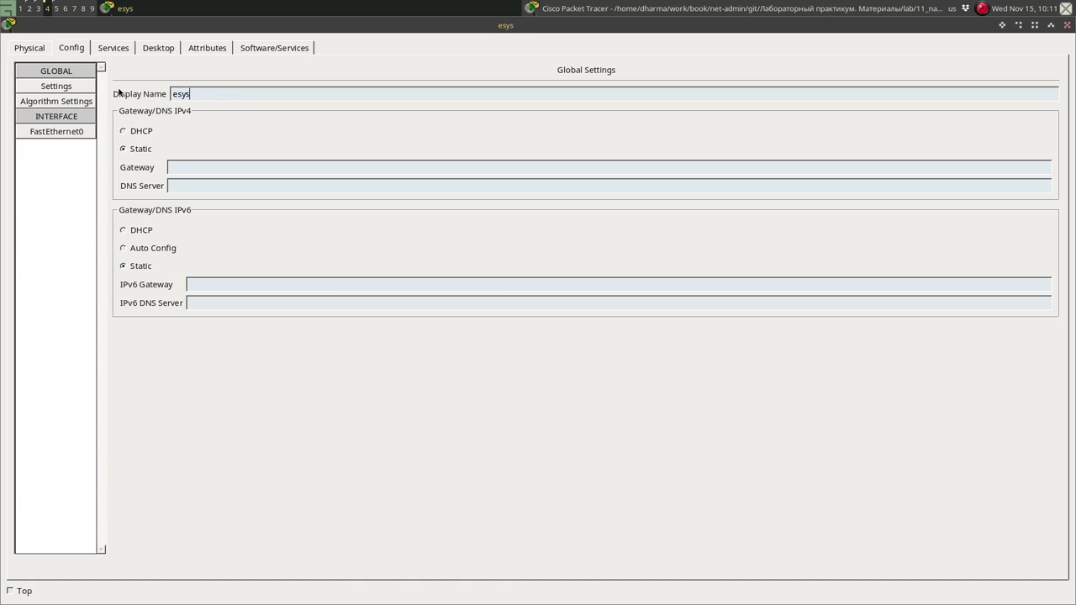
type("tem.pfur.ru")
left_click(190, 170)
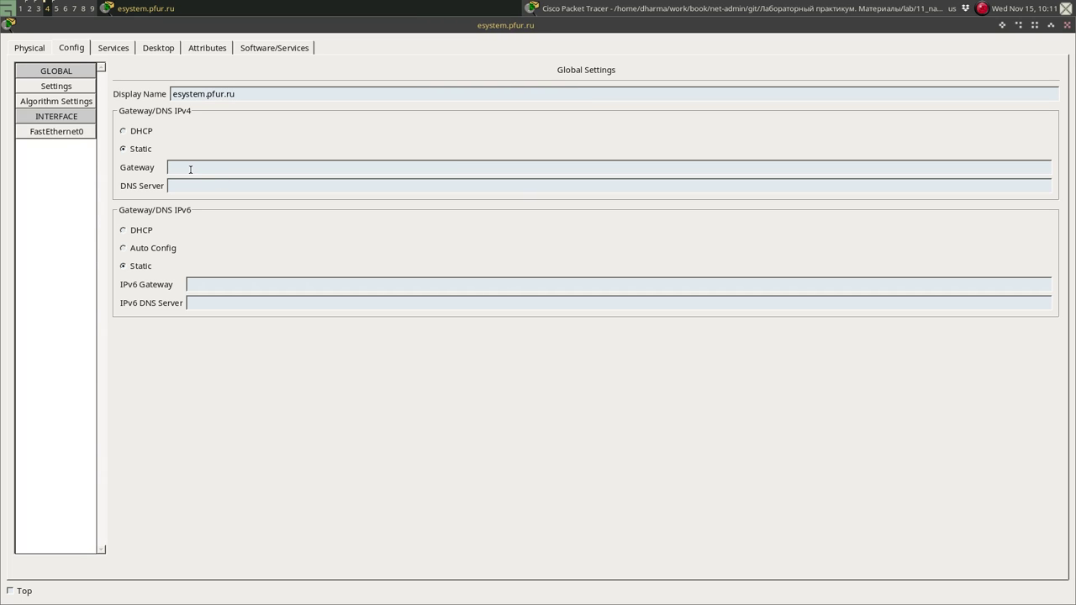
type("192.0.2.1")
Give esystem.pfur.ru's FastEthernet0 the static IP address 192.0.2.13 with mask 255.255.255.0, and close the server's window
left_click(45, 135)
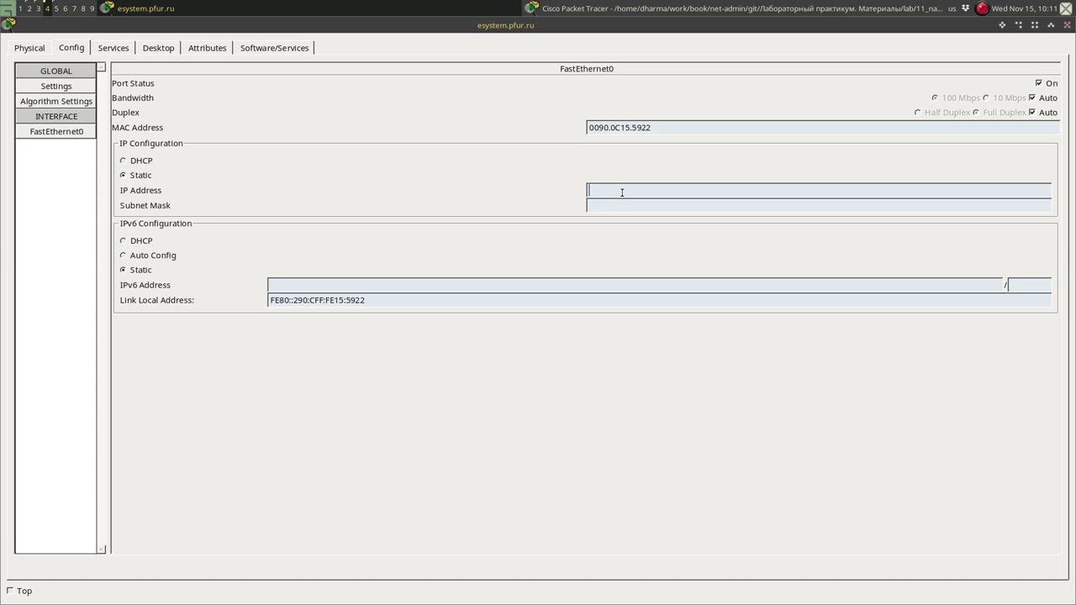
type("192.0.2.13")
key("Tab")
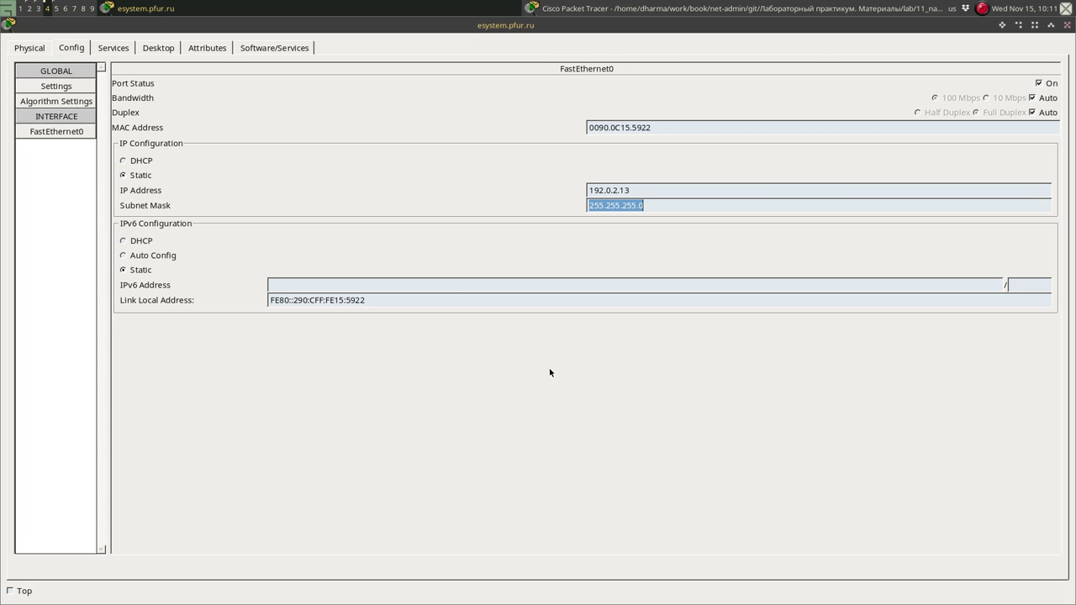
key("alt+F4")
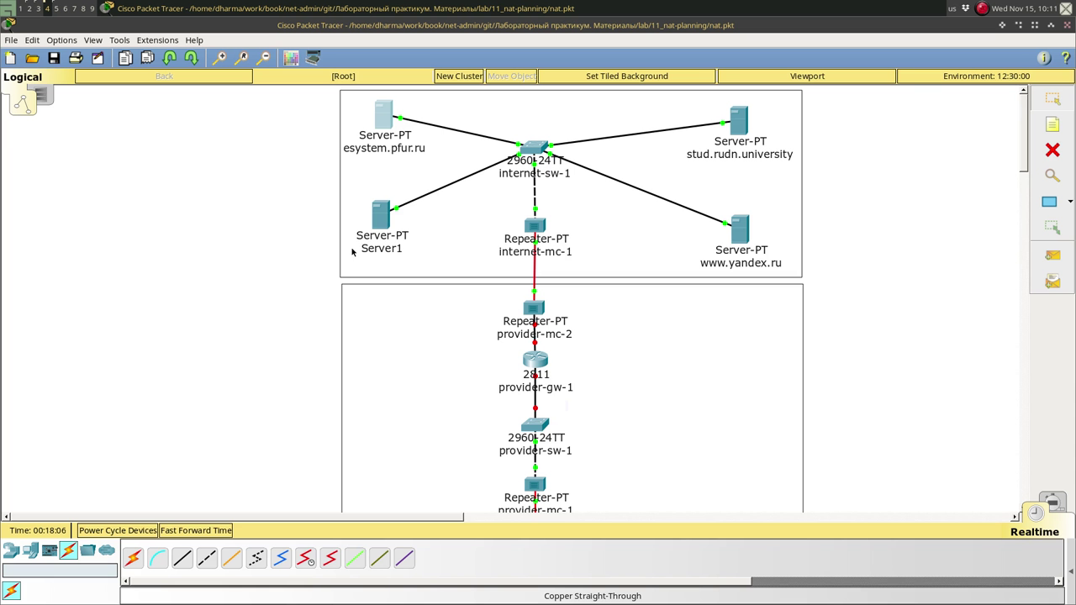
left_click(381, 217)
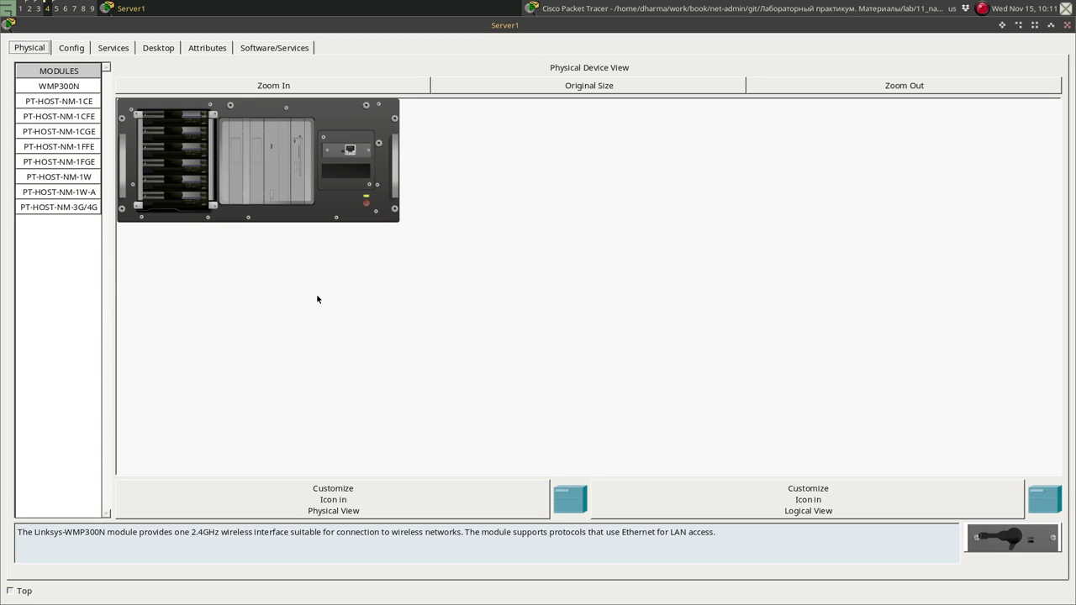
left_click(110, 47)
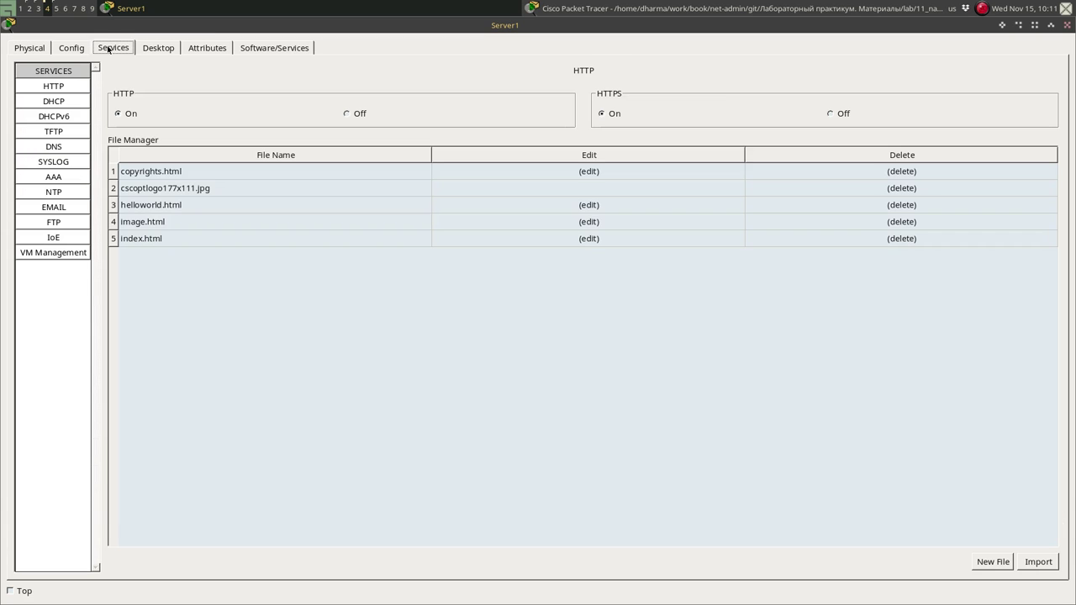
left_click(71, 50)
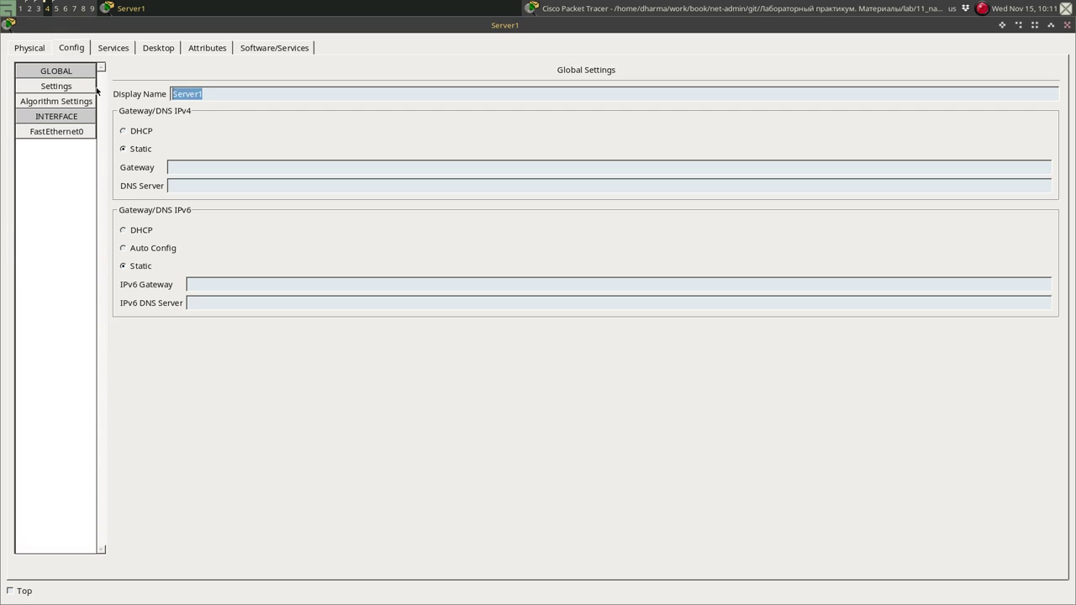
type("www.")
type("dn.ru")
left_click(179, 166)
type("192")
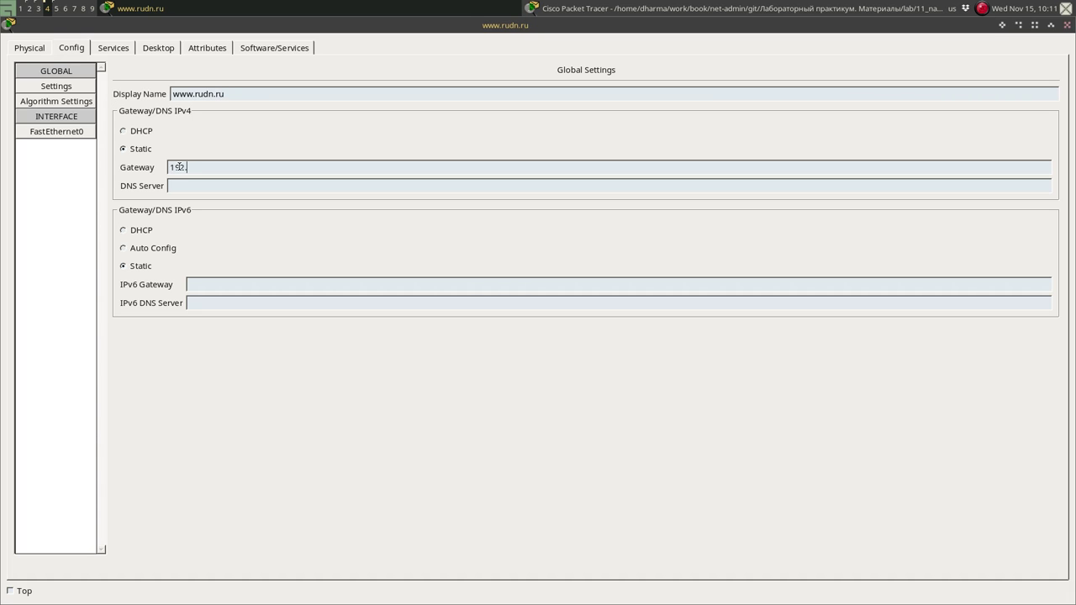
type(".0.2.1")
left_click(40, 133)
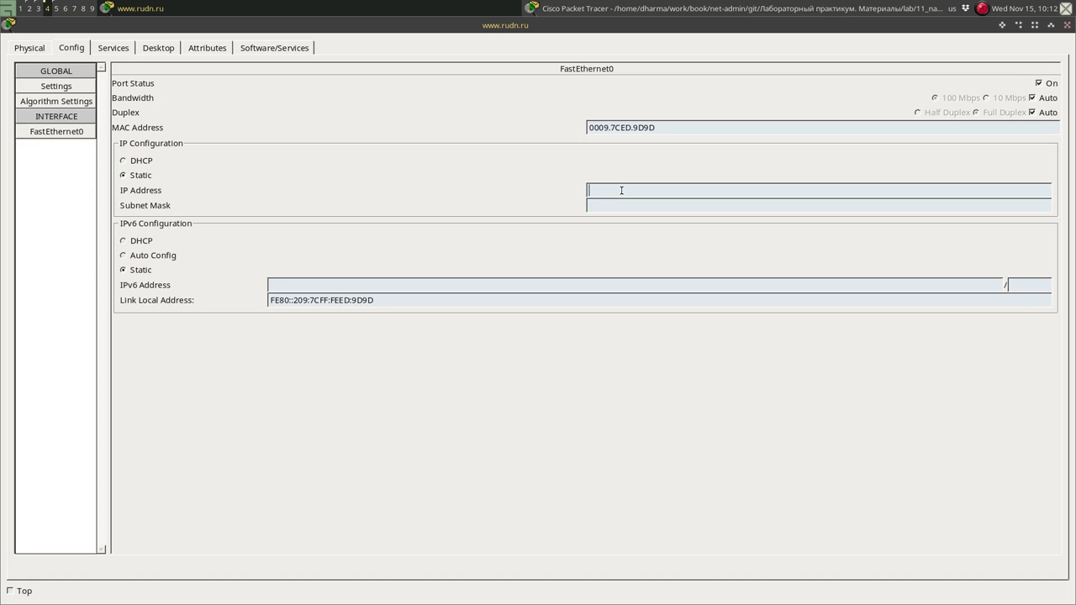
type("192.0.2.14")
key("Tab")
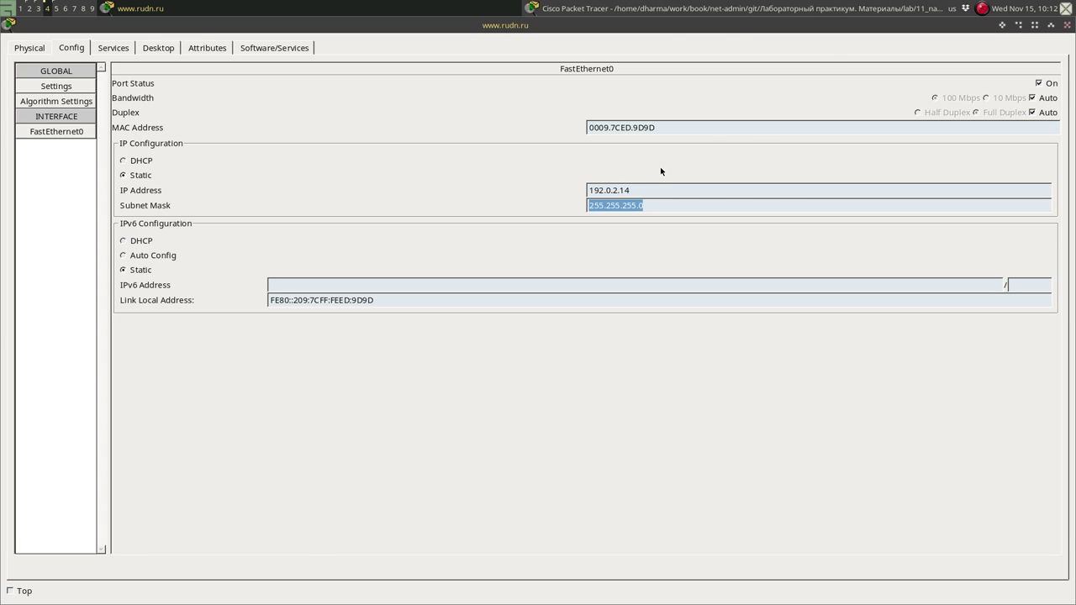
key("alt+F4")
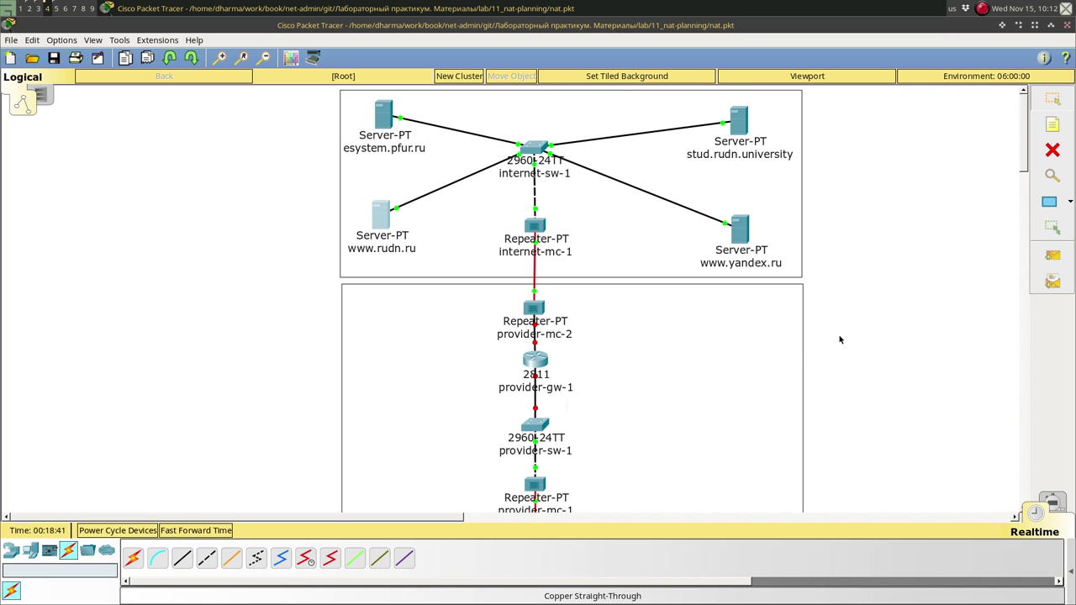
Open the DNS service settings of the dns server in the Donskaya section
scroll(839, 339, "down", 10)
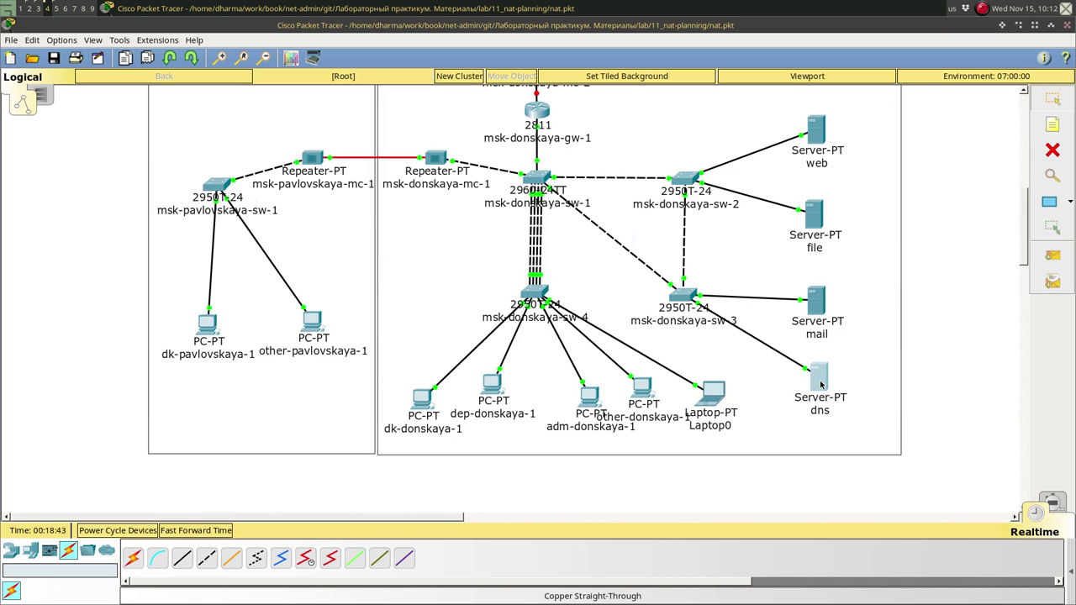
left_click(821, 384)
left_click(72, 50)
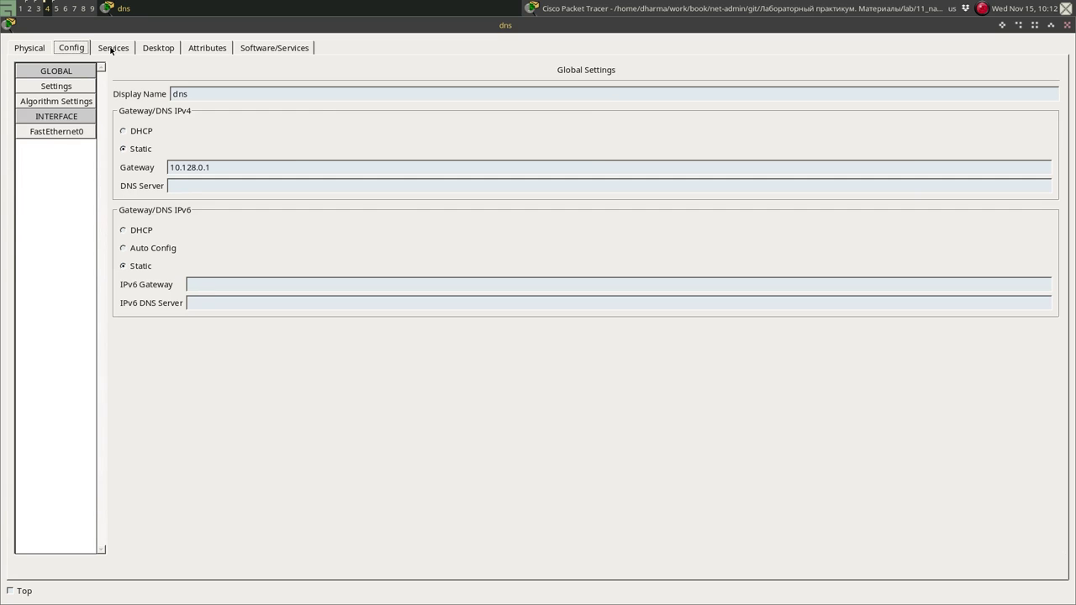
left_click(126, 50)
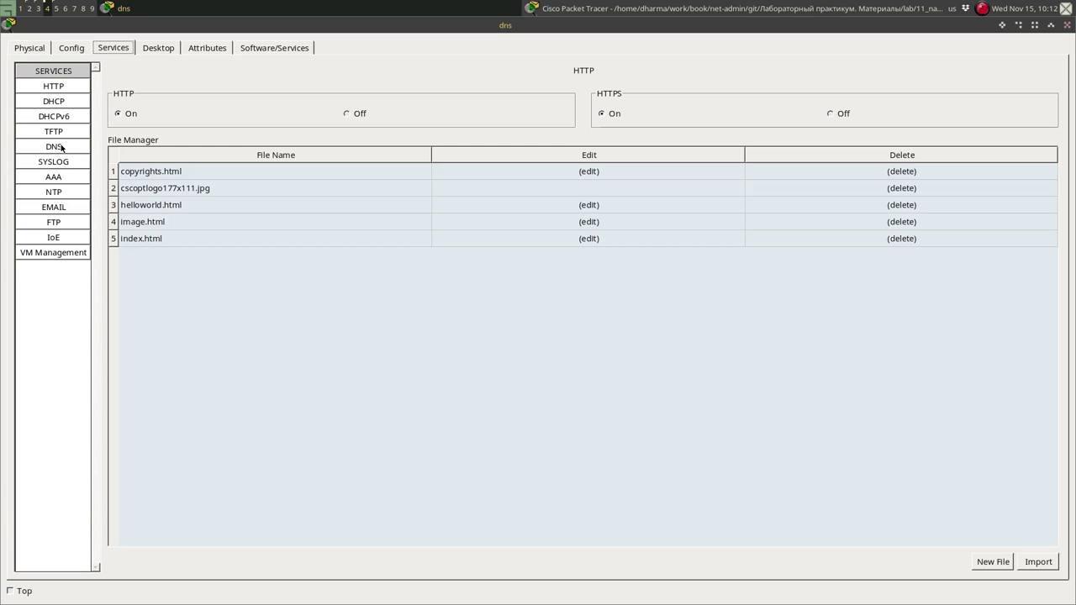
left_click(75, 49)
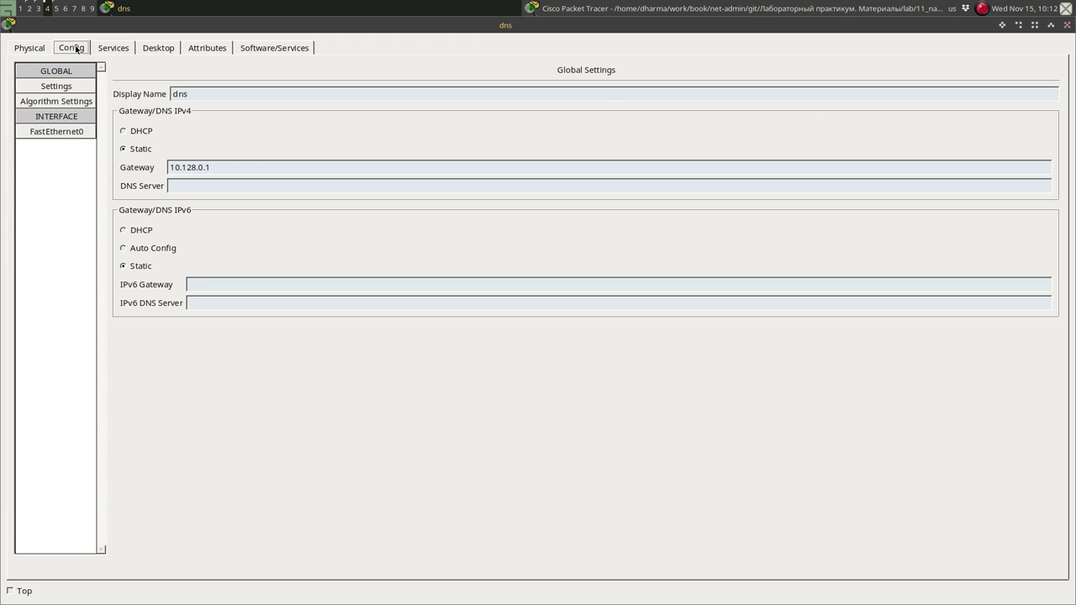
left_click(111, 49)
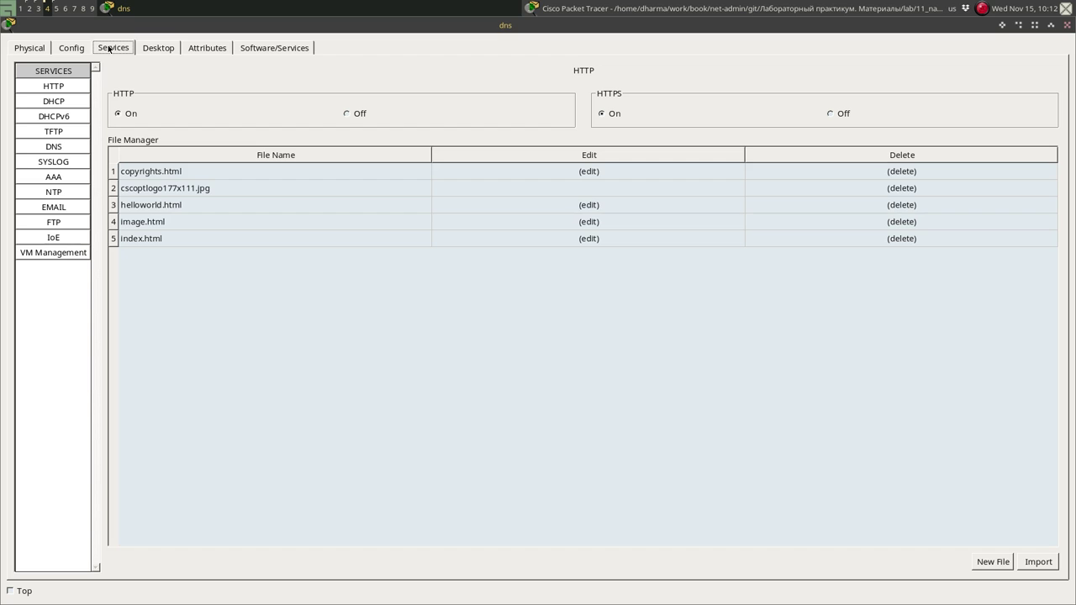
left_click(58, 148)
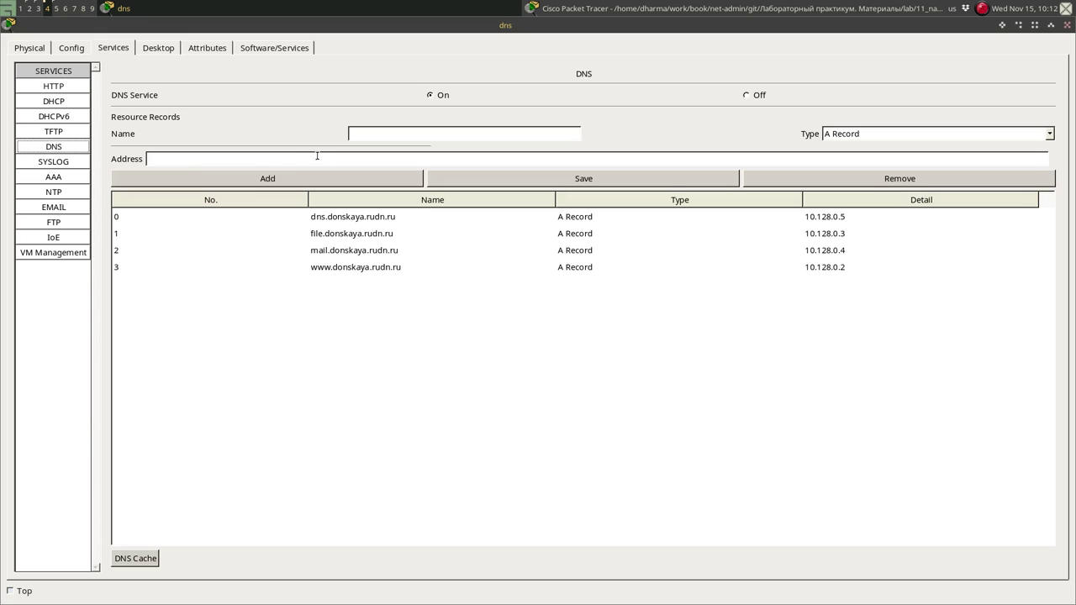
left_click(405, 134)
type("www.yandex.")
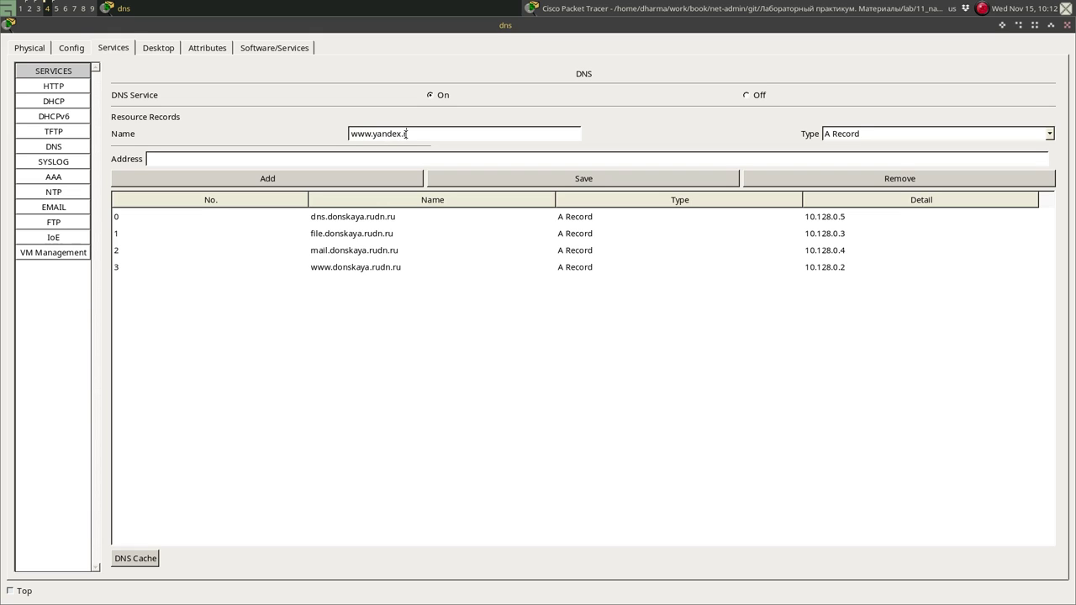
type("ru")
key("Tab")
key("Tab")
type("192.0.2.11")
left_click(293, 178)
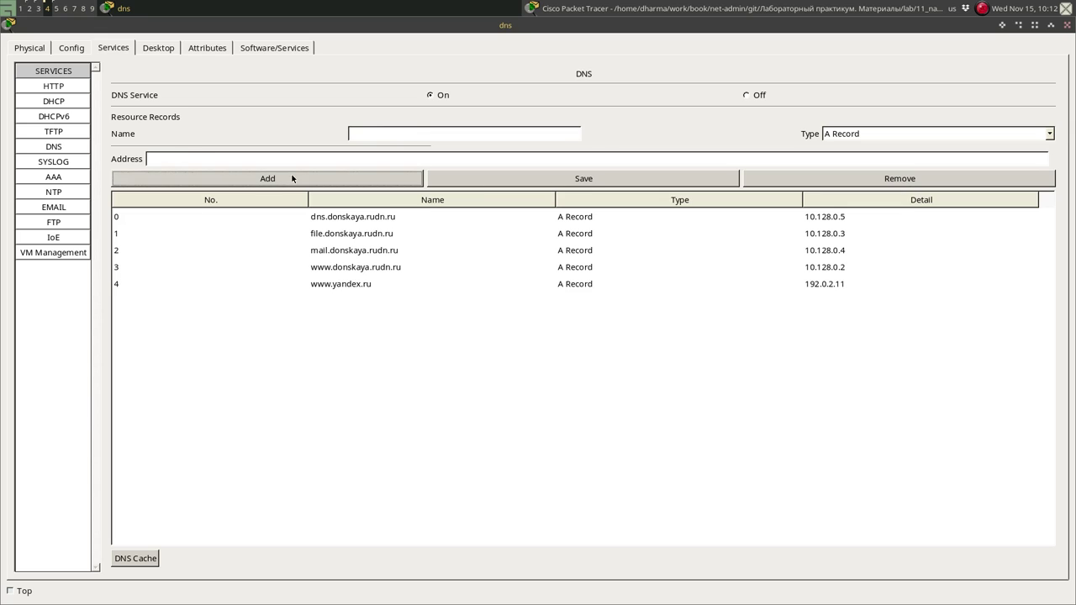
Add a DNS A record mapping stud.rudn.university to 192.0.2.12
left_click(385, 131)
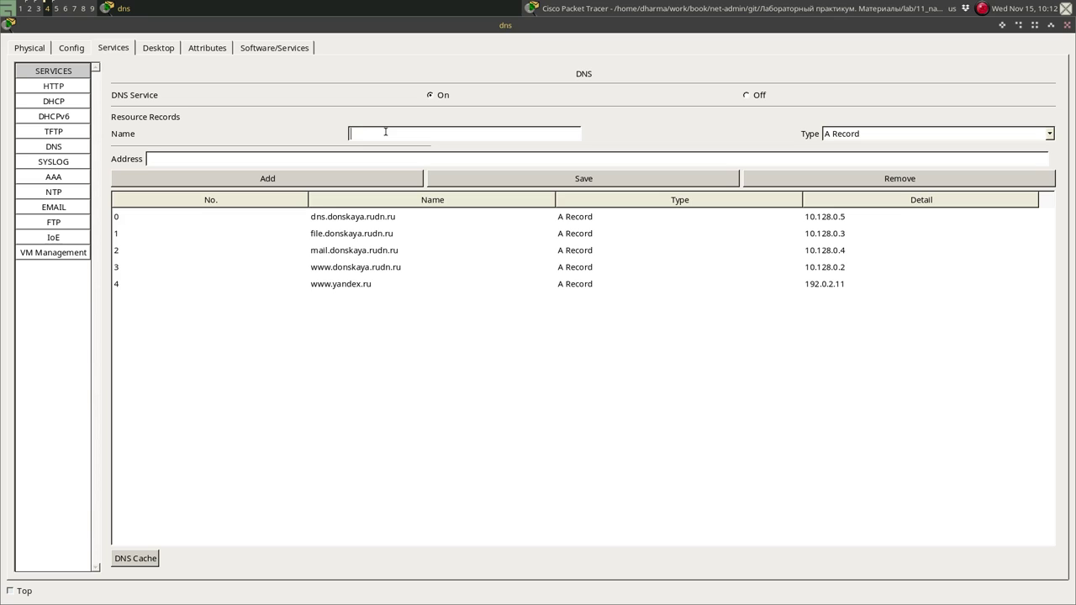
type("stud.rudn.university")
key("Tab")
key("Tab")
type("192.0.2")
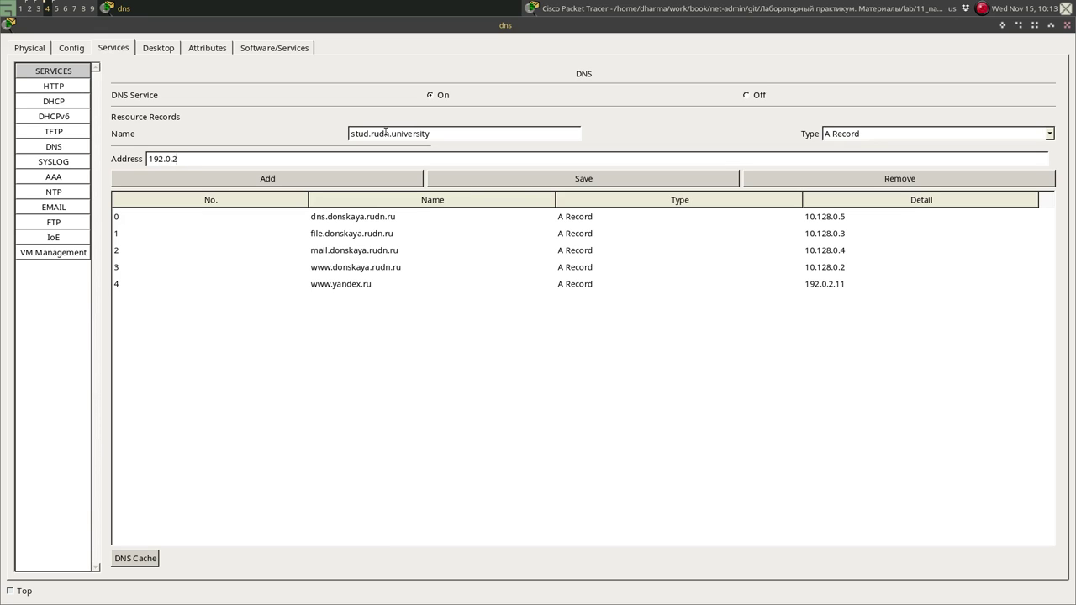
type(".12")
left_click(327, 182)
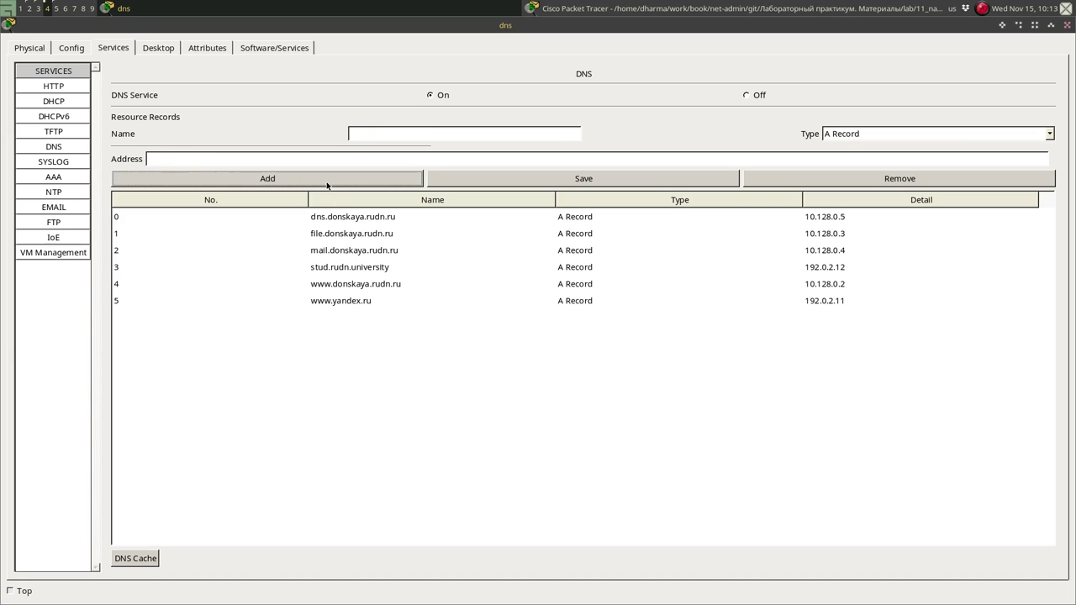
Add a DNS A record mapping esystem.pfur.ru to 192.0.2.13
left_click(376, 133)
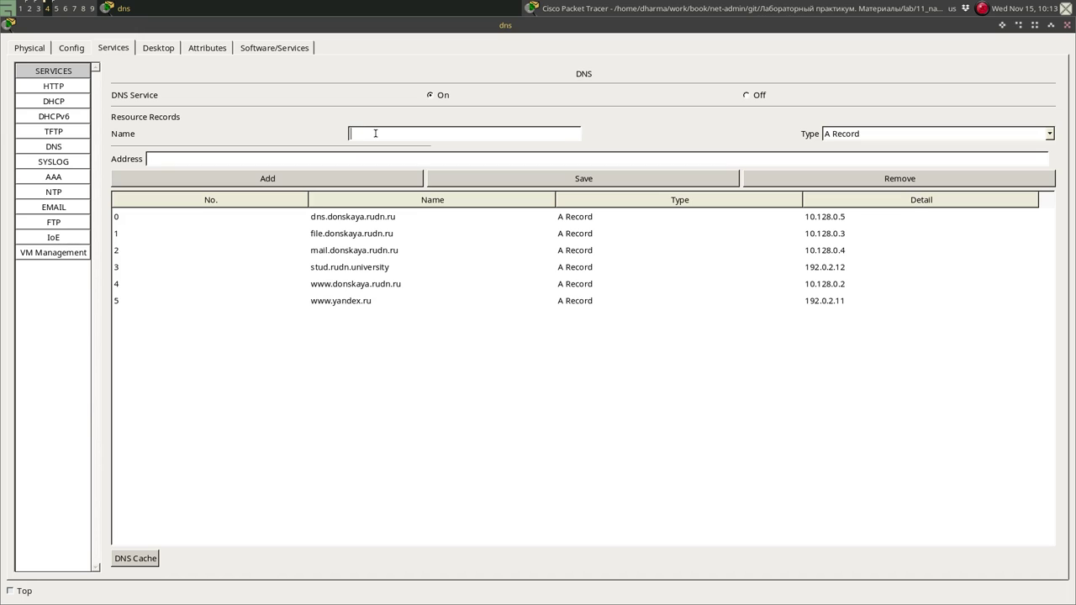
type("esystem.pfur.ru")
key("Tab")
key("Tab")
type("192.0.2.13")
left_click(363, 178)
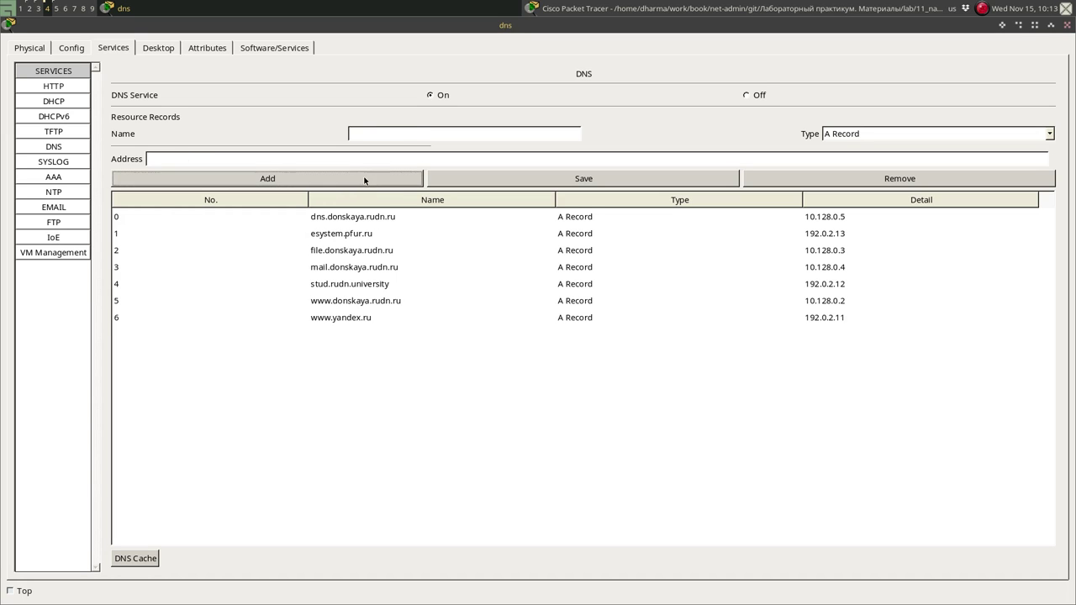
Add a DNS A record mapping ww.rudn.ru to 192.0.2.14, and close the dns server's window
left_click(372, 132)
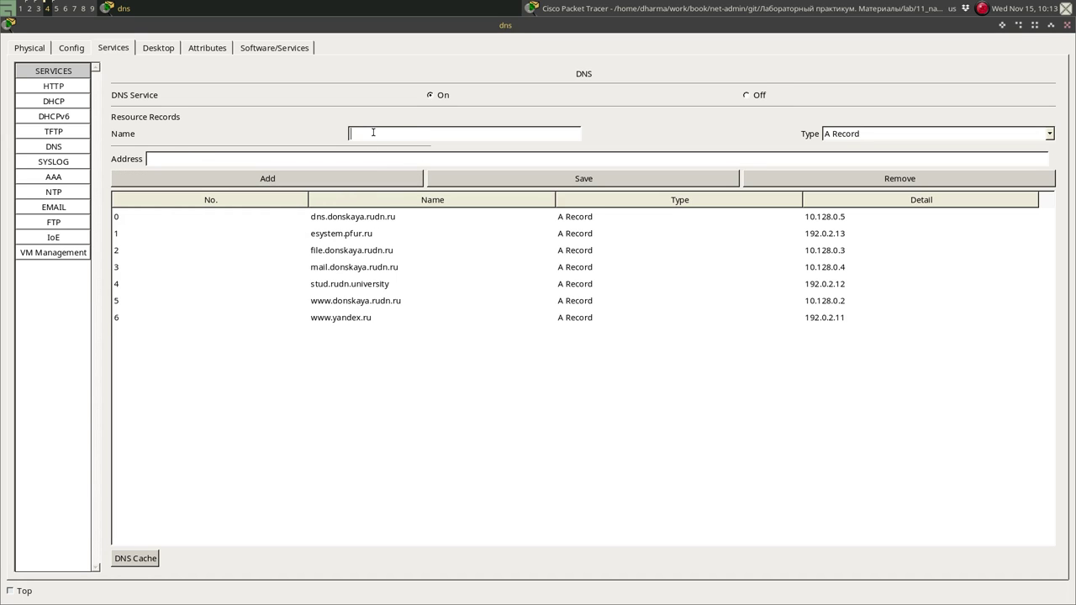
type("ww.rudn.ru")
key("Tab")
key("Tab")
type("192.0.2.14")
left_click(258, 184)
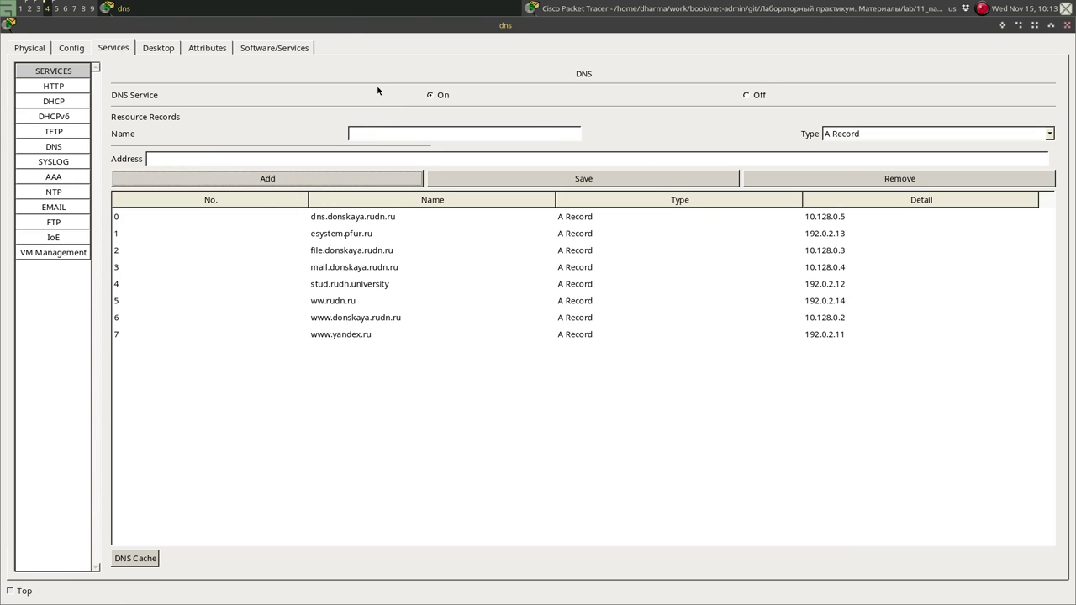
key("alt+F4")
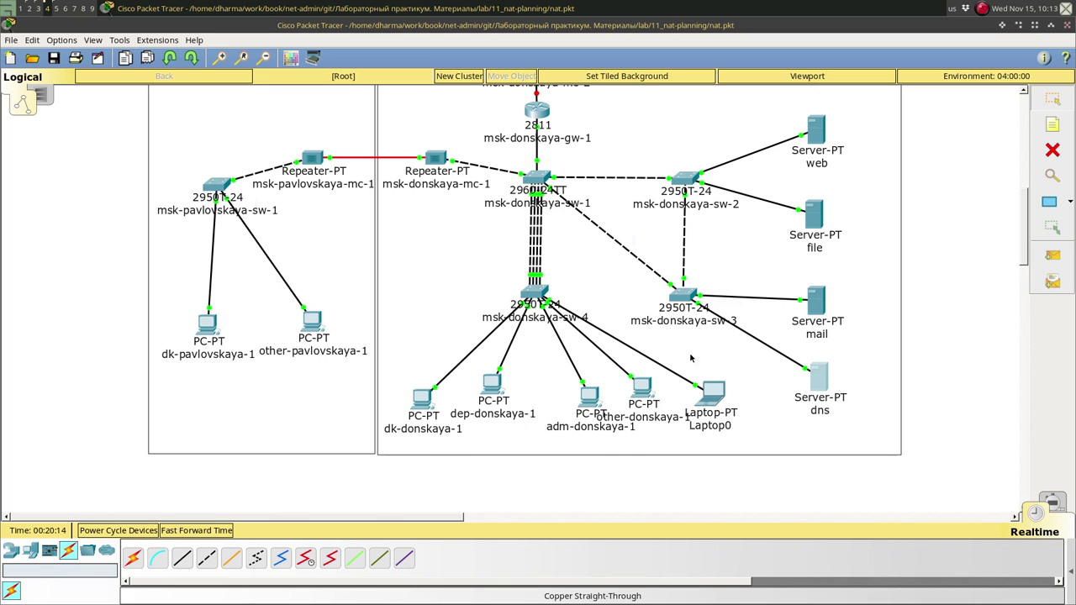
Label the rectangle around the provider devices "Provider" and place the label in its upper-right corner
scroll(639, 384, "up", 5)
scroll(736, 306, "up", 3)
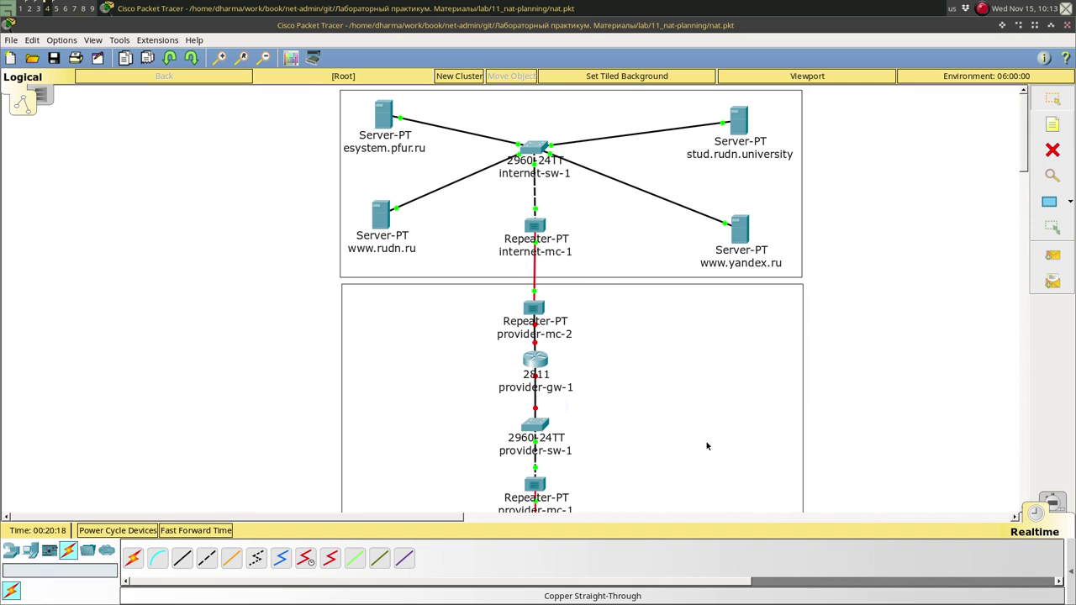
double_click(688, 375)
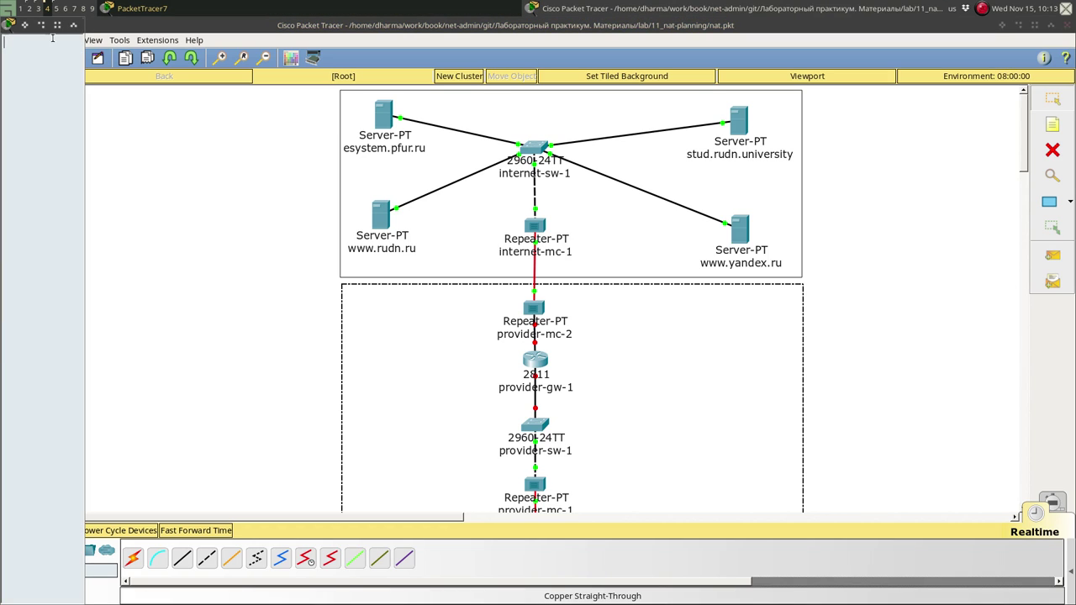
type("Pr")
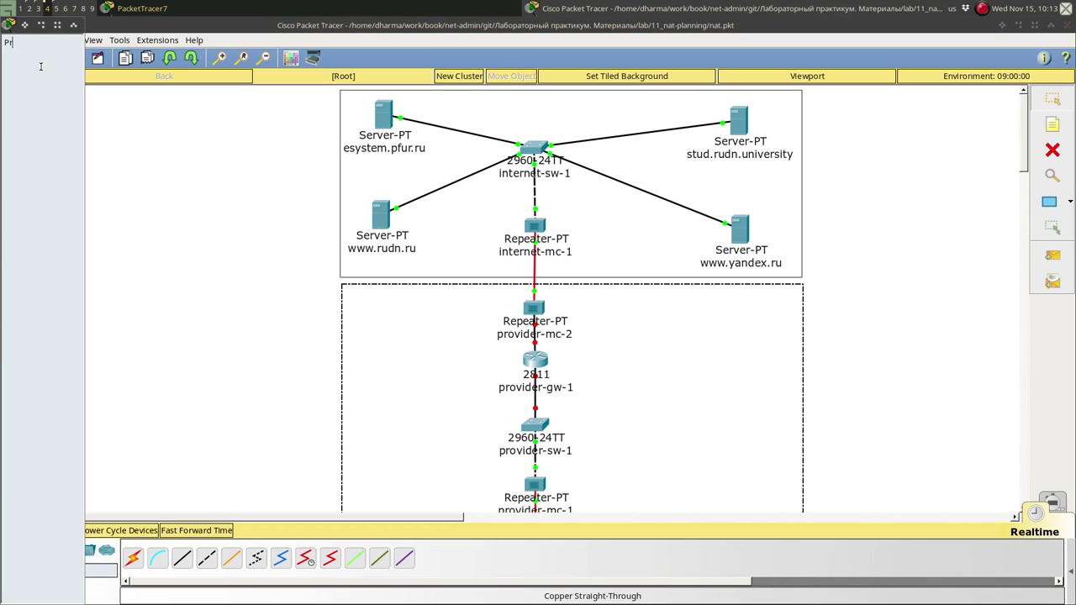
type("ovider")
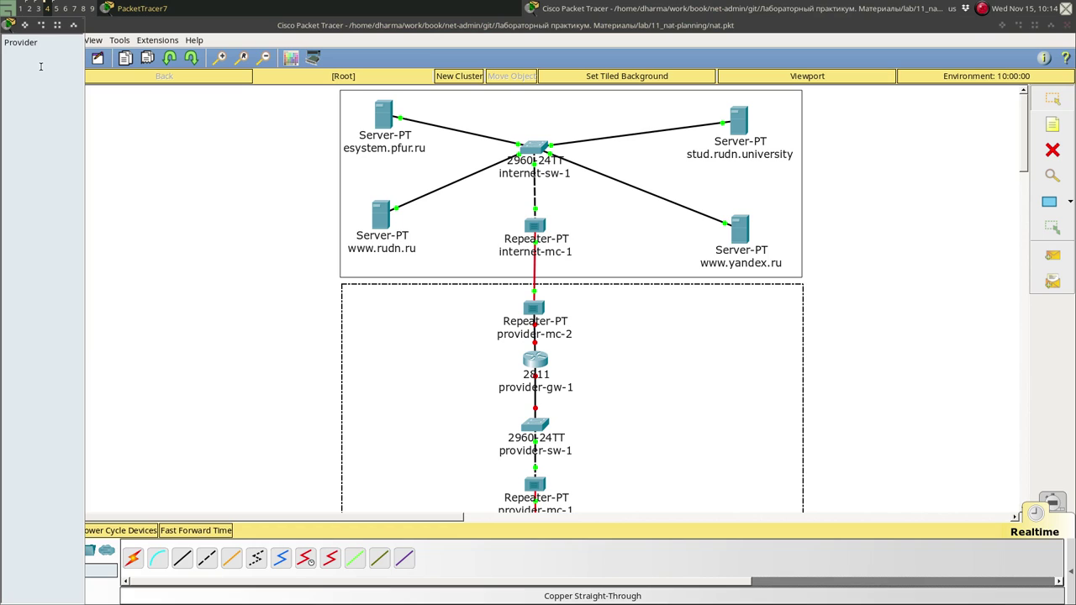
key("Return")
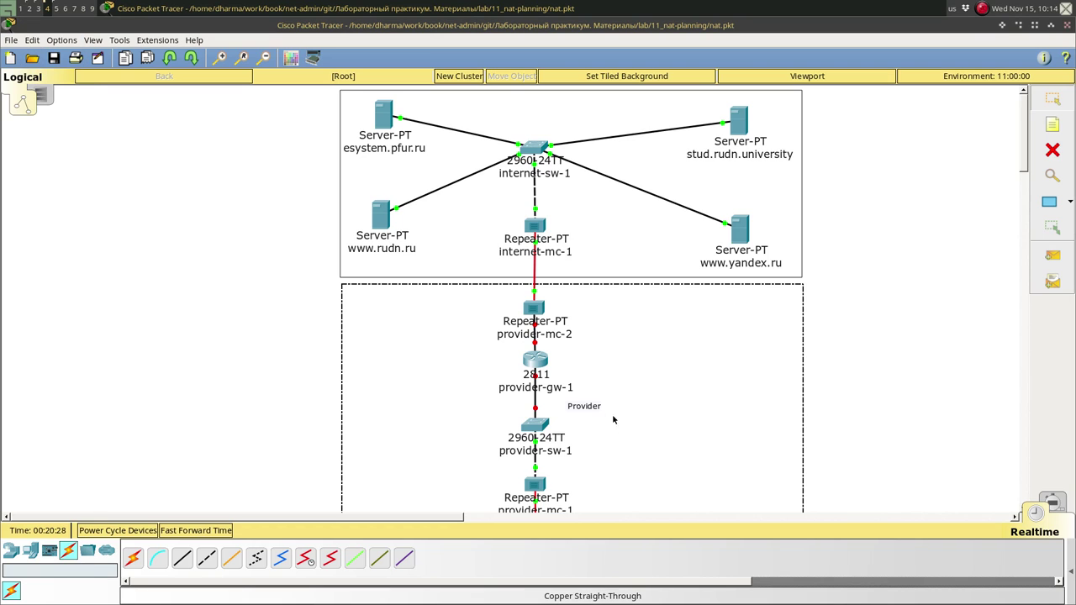
left_click_drag(591, 411, 774, 305)
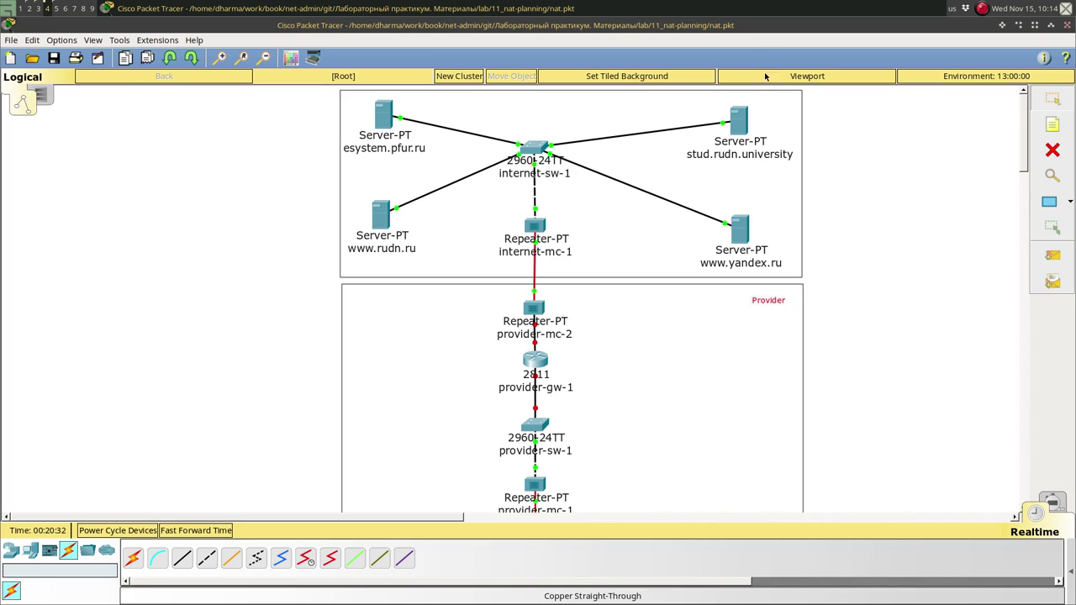
Label the rectangle around the internet servers "Internet" and place the label in its upper-right corner
double_click(591, 110)
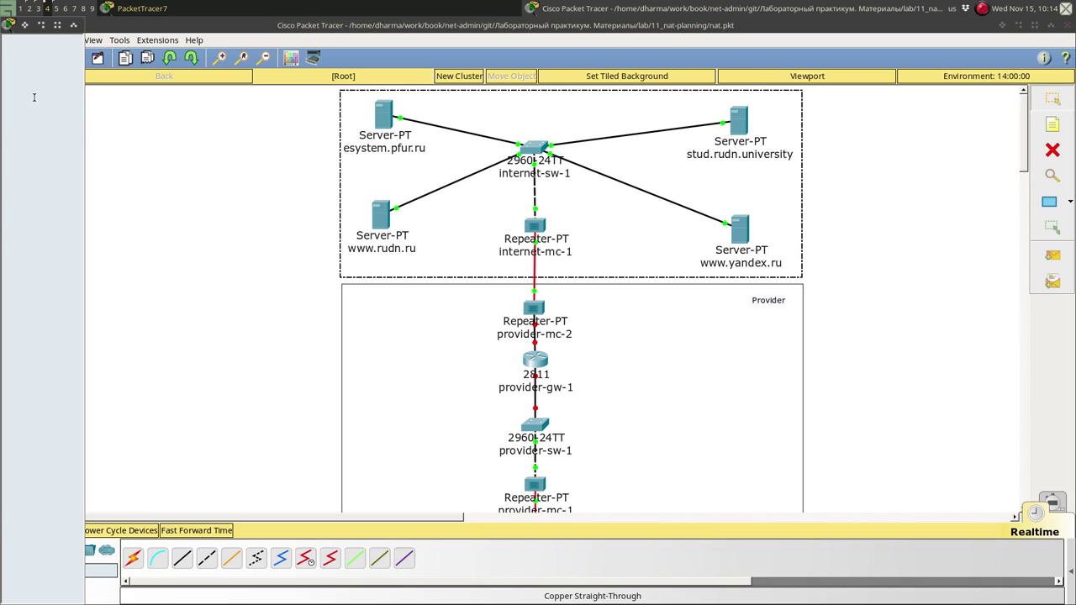
type("Internet")
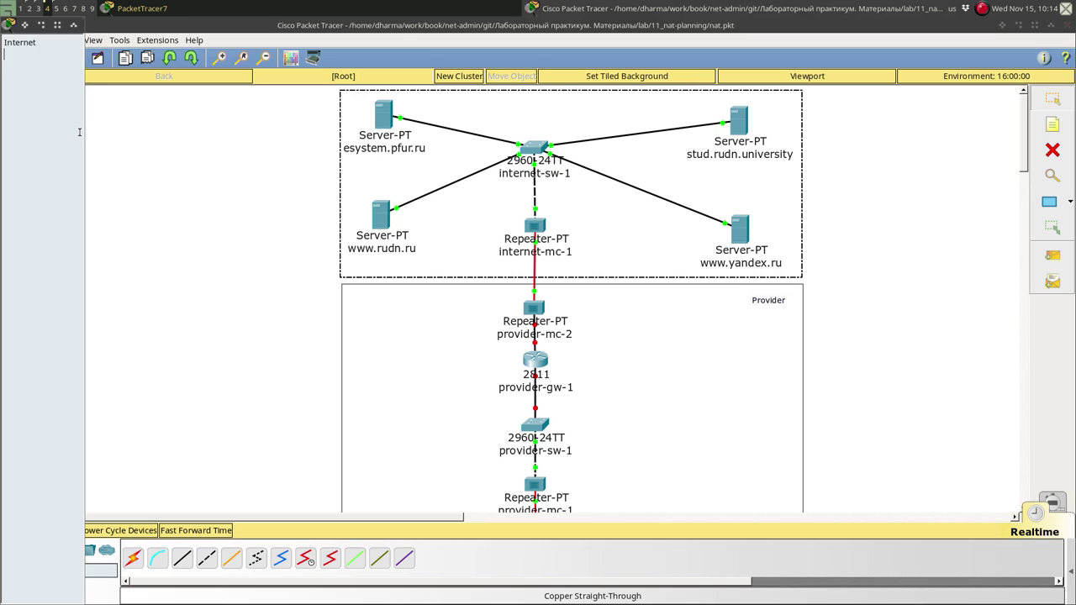
key("Return")
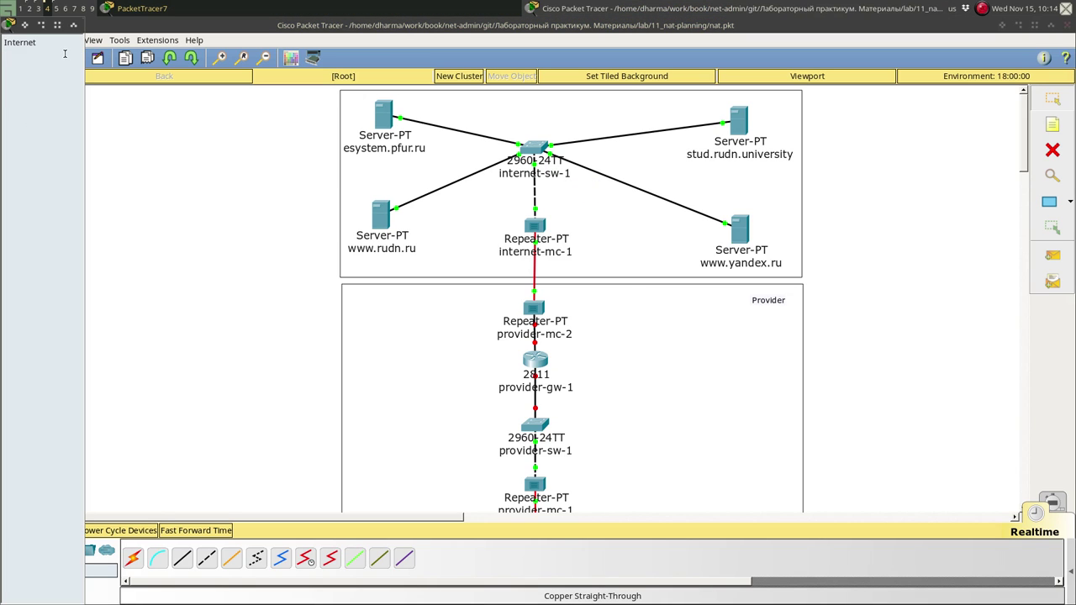
left_click(627, 217)
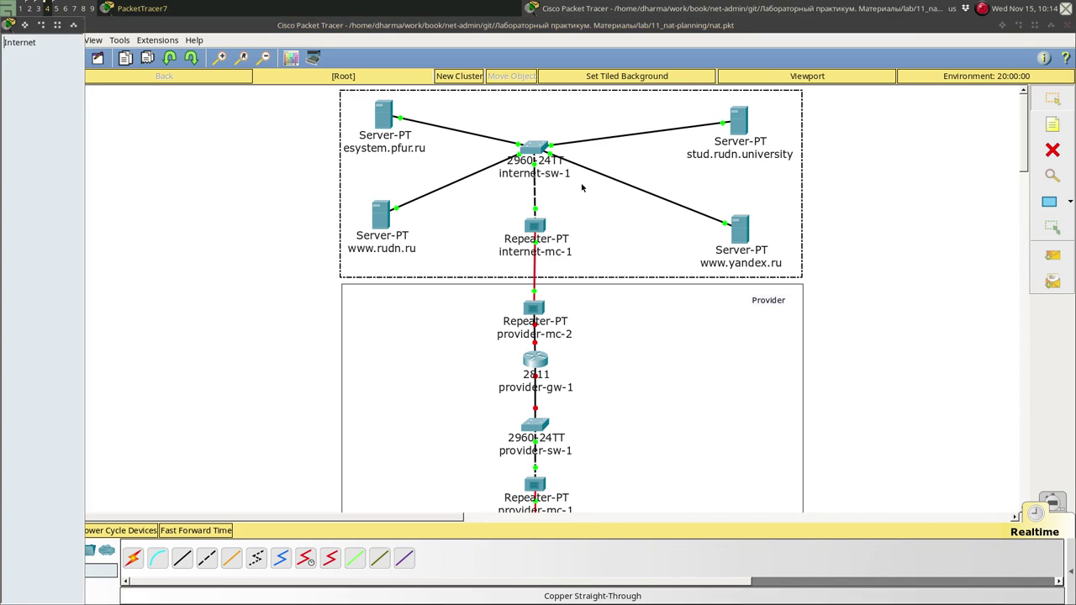
left_click_drag(582, 190, 774, 103)
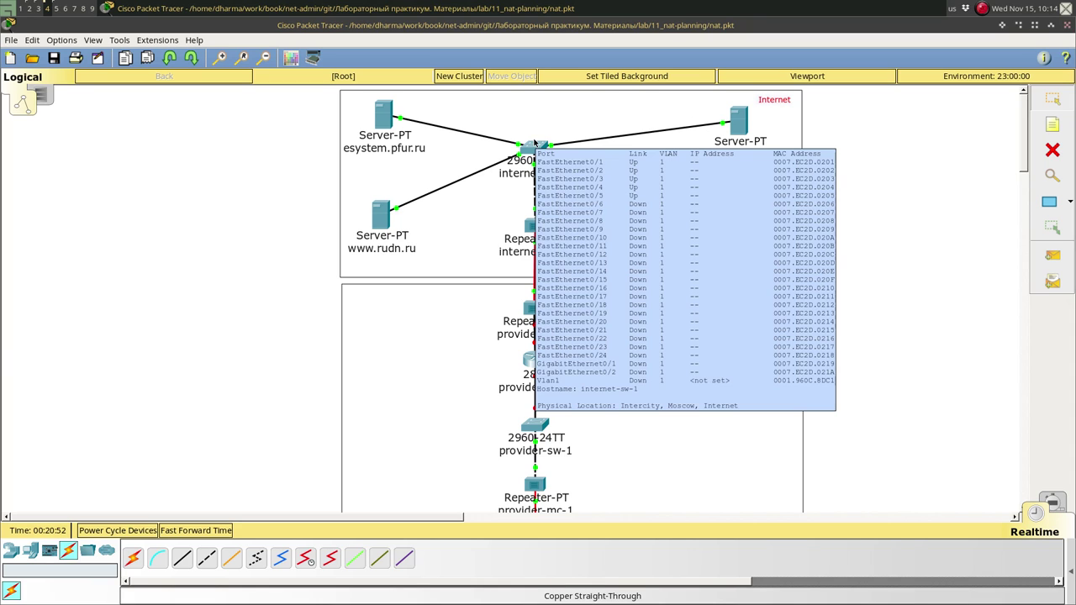
Space out adm-donskaya-1, other-donskaya-1 and Laptop0 in the Donskaya section so their labels do not overlap
scroll(686, 366, "down", 5)
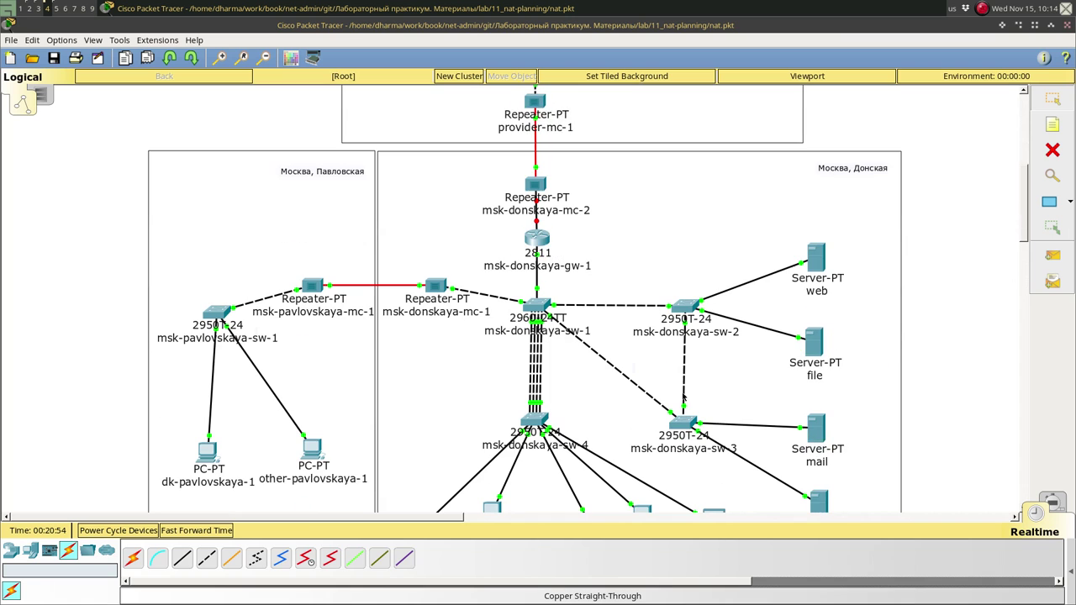
scroll(436, 349, "down", 3)
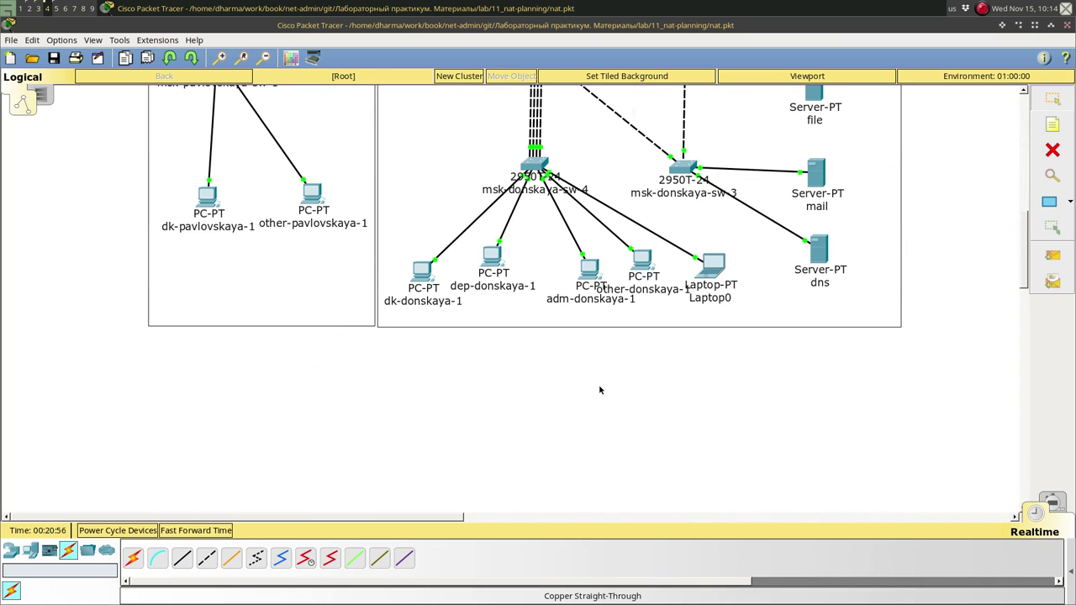
left_click_drag(570, 275, 563, 280)
left_click_drag(641, 264, 636, 266)
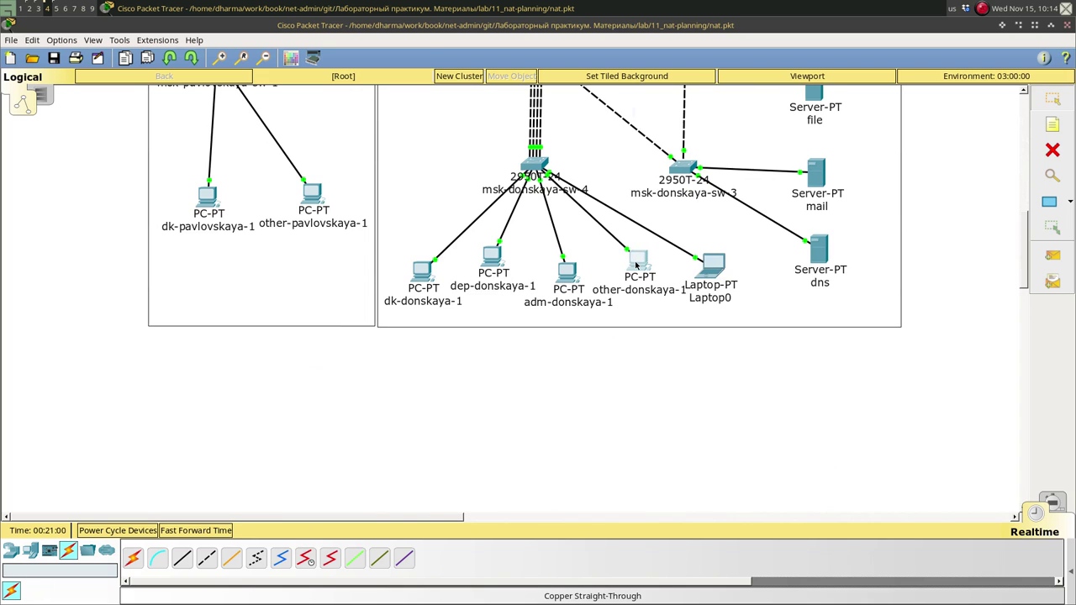
left_click_drag(716, 271, 729, 266)
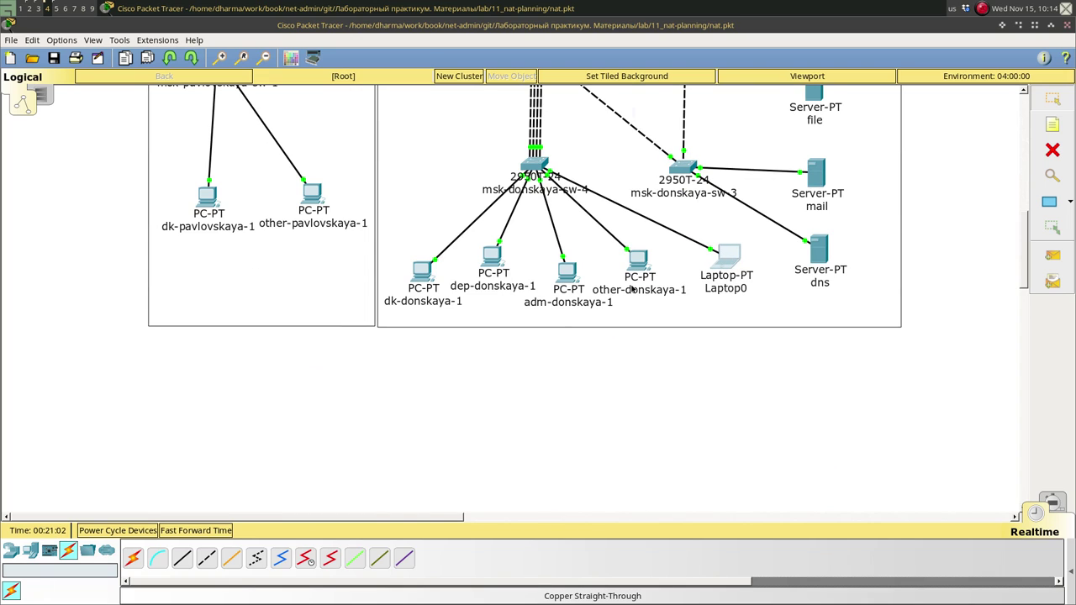
Examine msk-donskaya-gw-1's interface summary and the topology between the Donskaya section and the internet servers
scroll(632, 286, "up", 5)
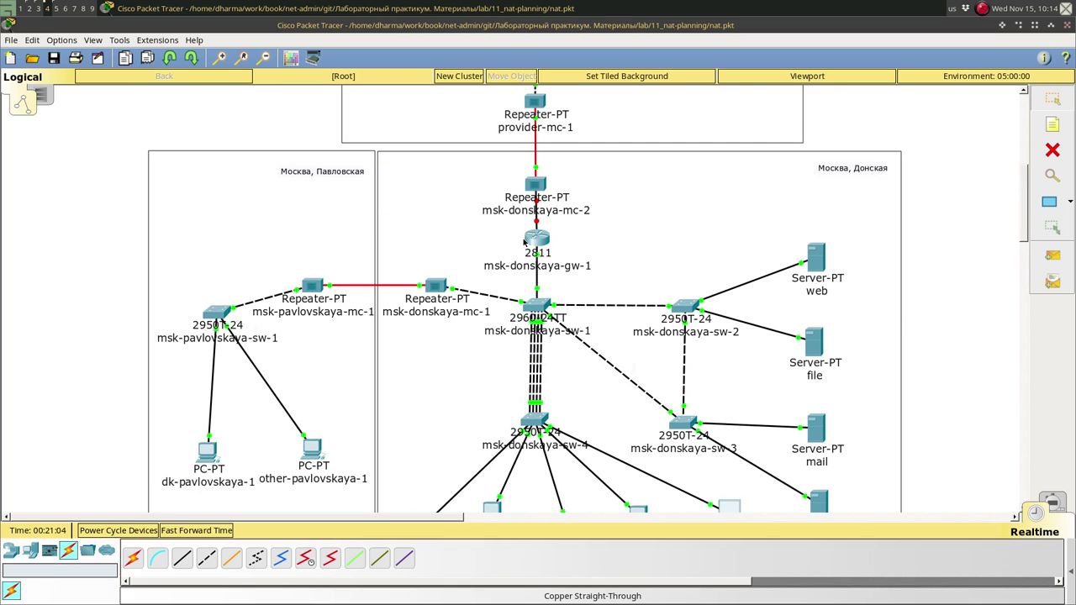
mouse_move(539, 244)
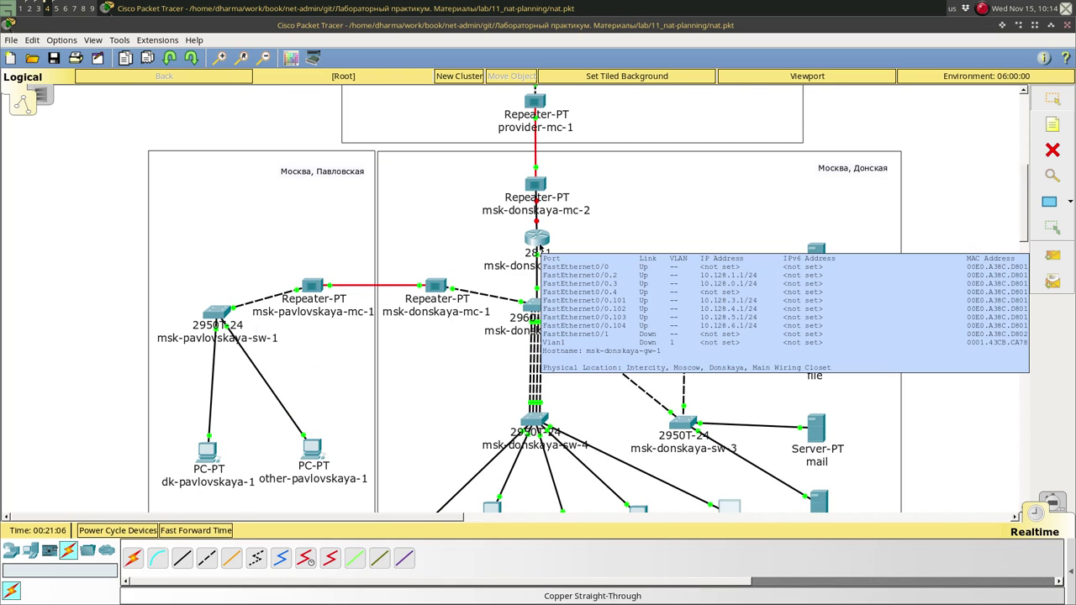
scroll(534, 143, "up", 4)
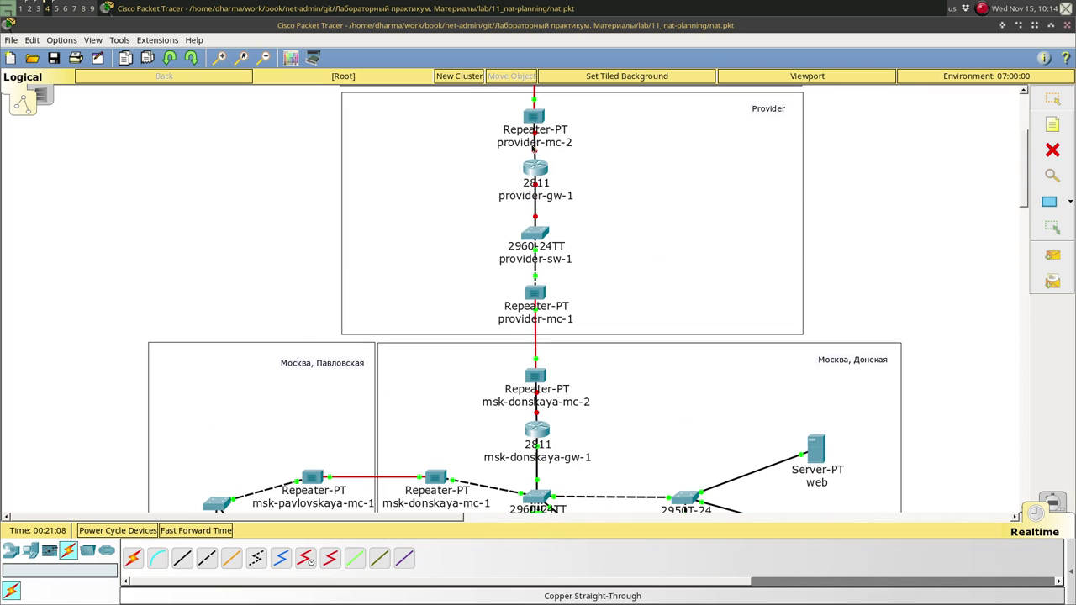
scroll(523, 254, "up", 3)
scroll(534, 253, "up", 2)
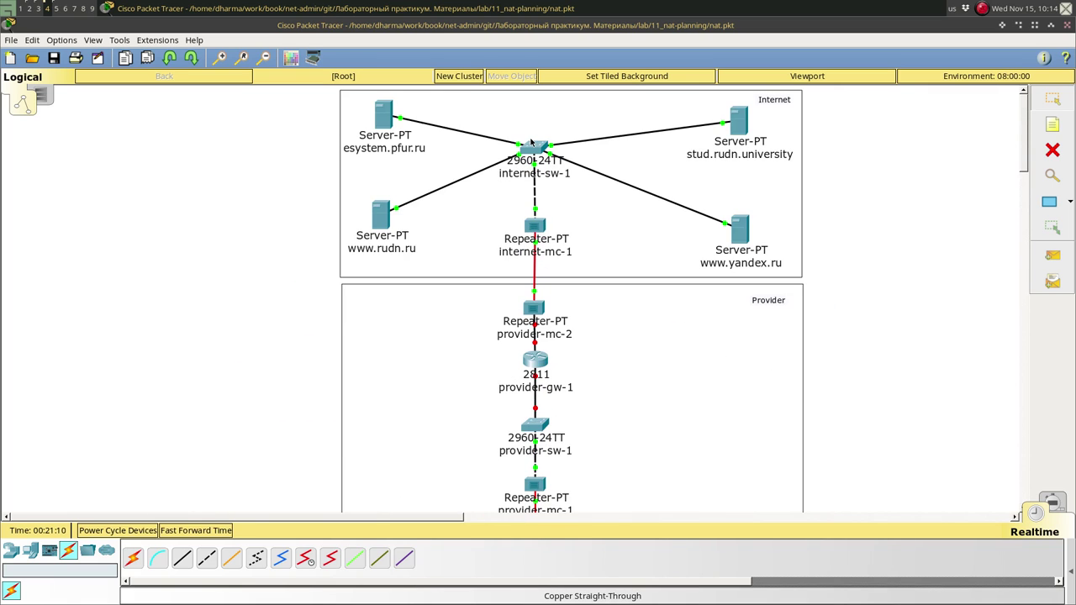
scroll(540, 353, "down", 5)
scroll(540, 353, "down", 3)
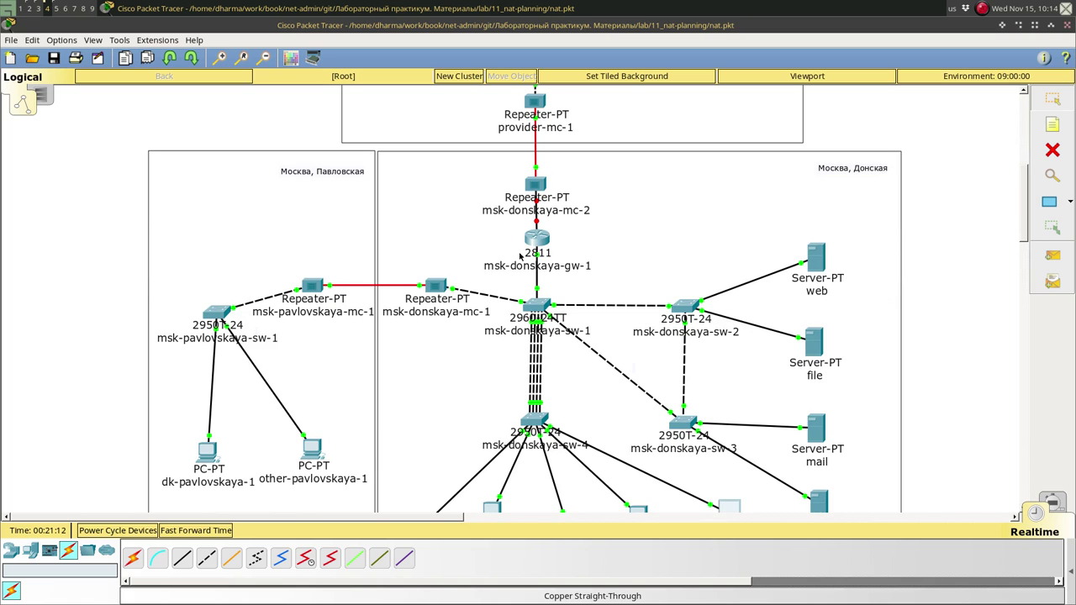